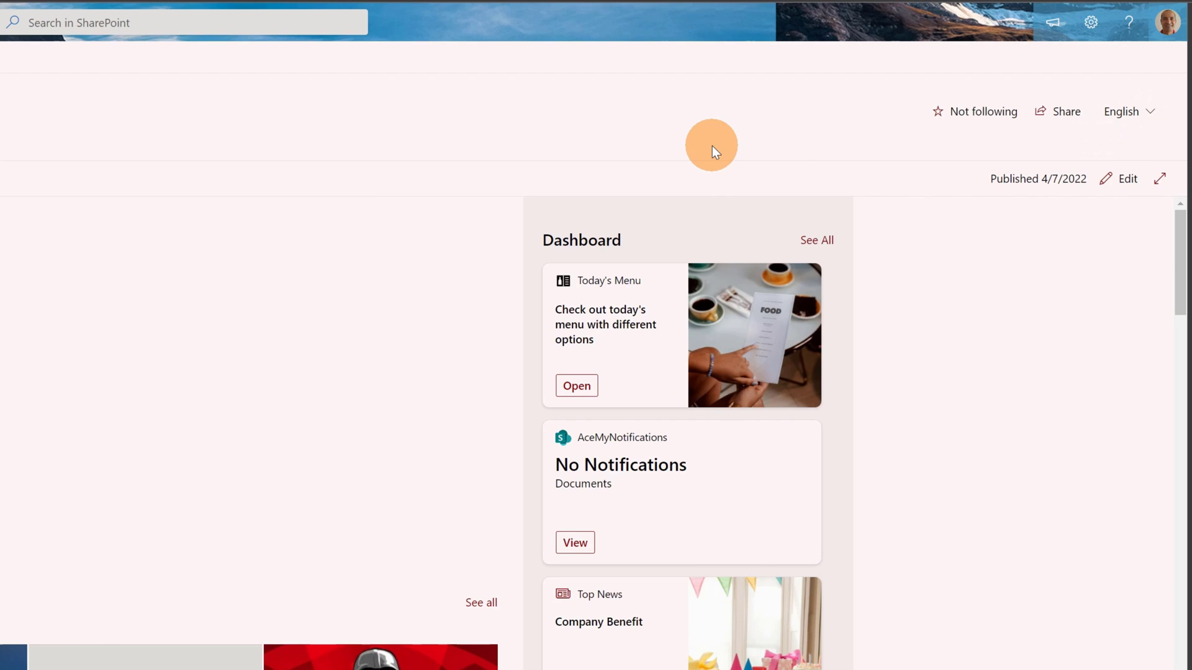
Check the page language list, then open the Contoso dashboard via Set up Viva Connections.
left_click(1133, 121)
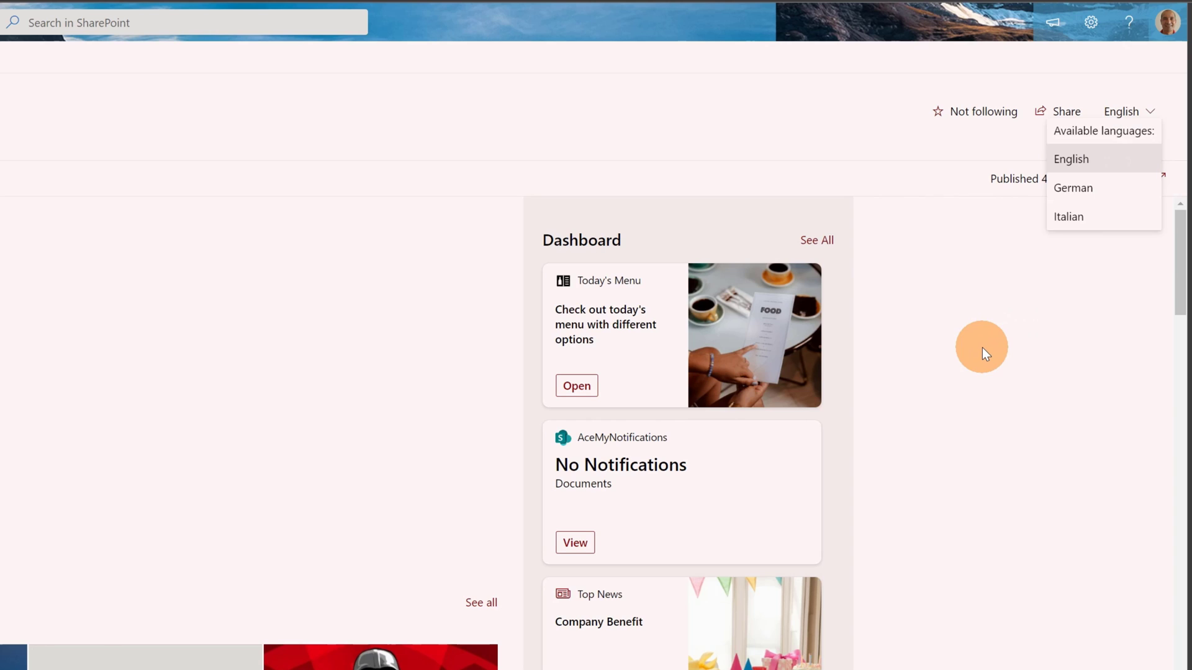
left_click(982, 347)
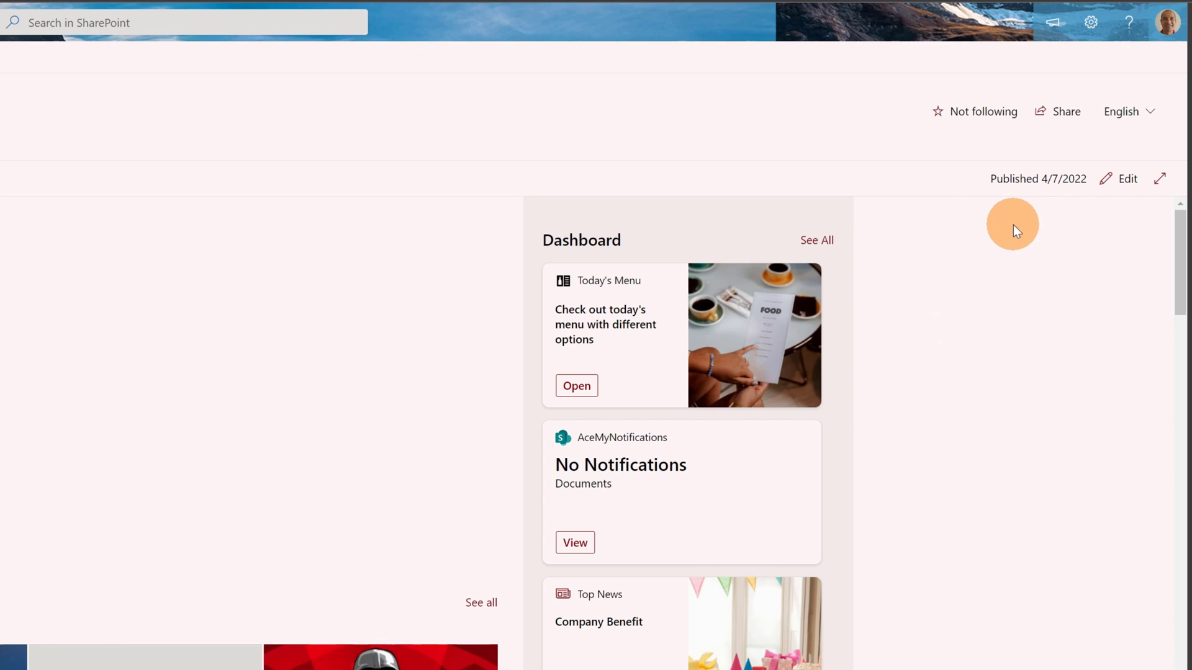
left_click(1090, 21)
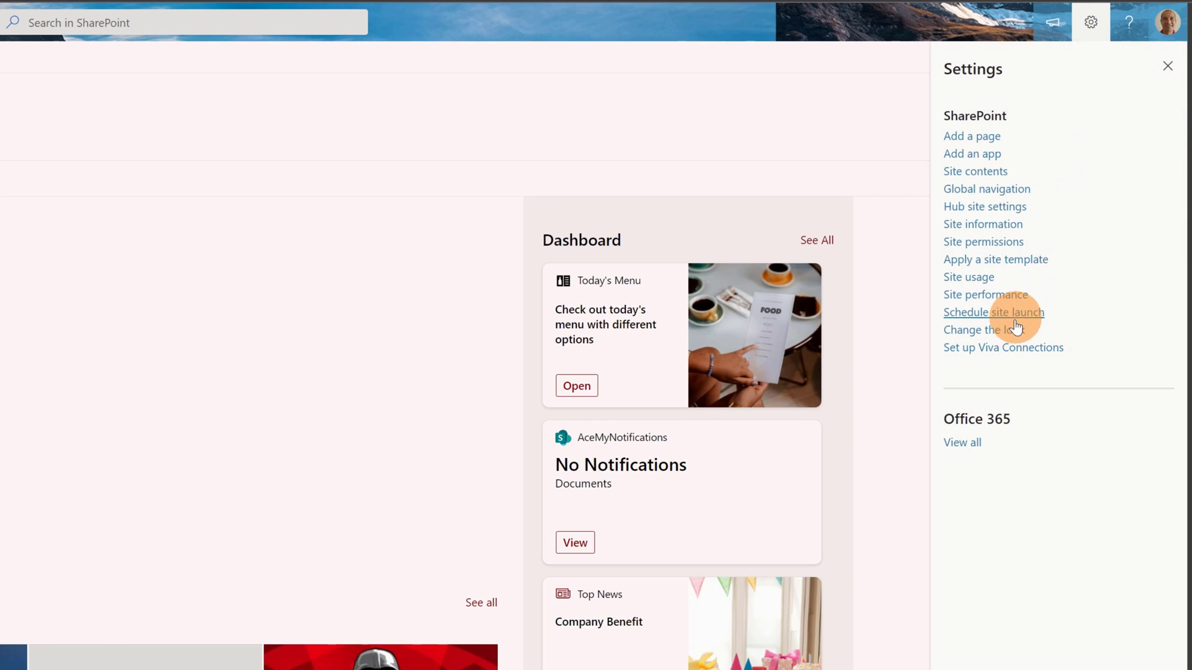
left_click(975, 349)
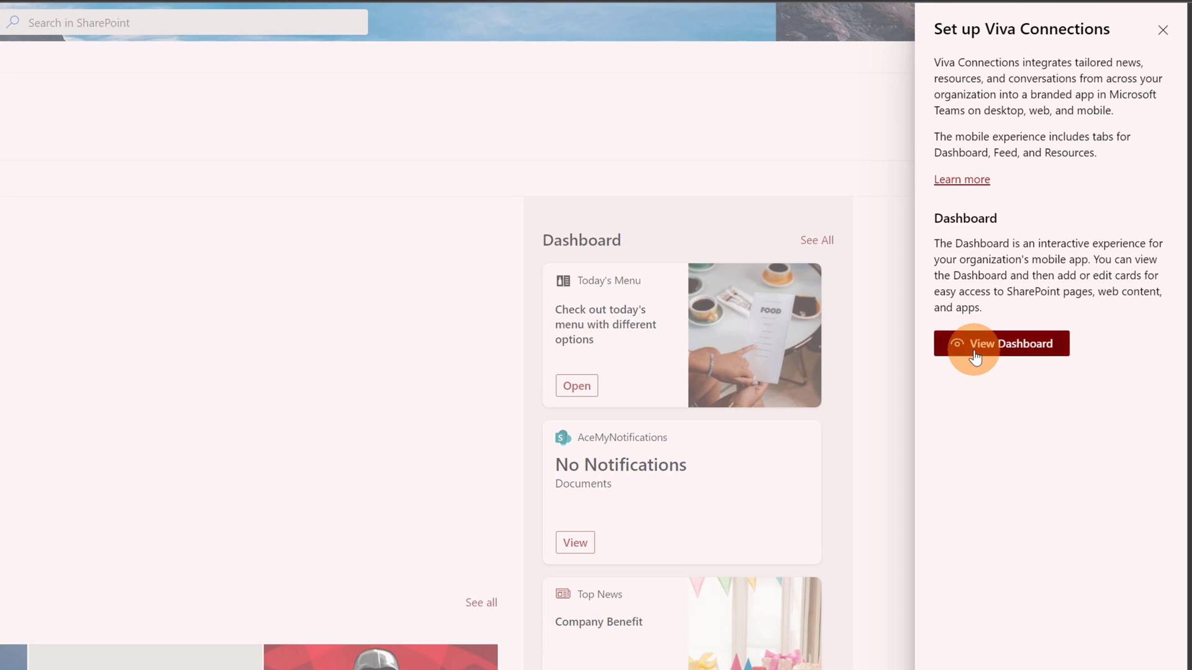
left_click(974, 351)
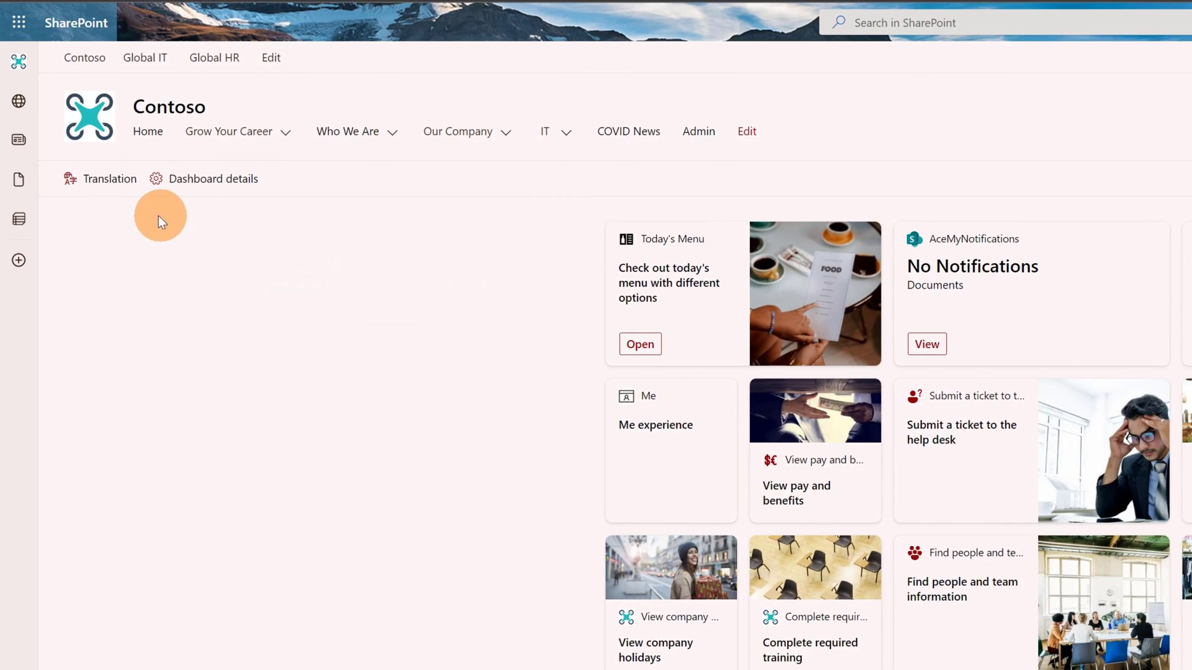
Create Italian and German translation copies of the dashboard, opening the German (Draft) version.
left_click(111, 194)
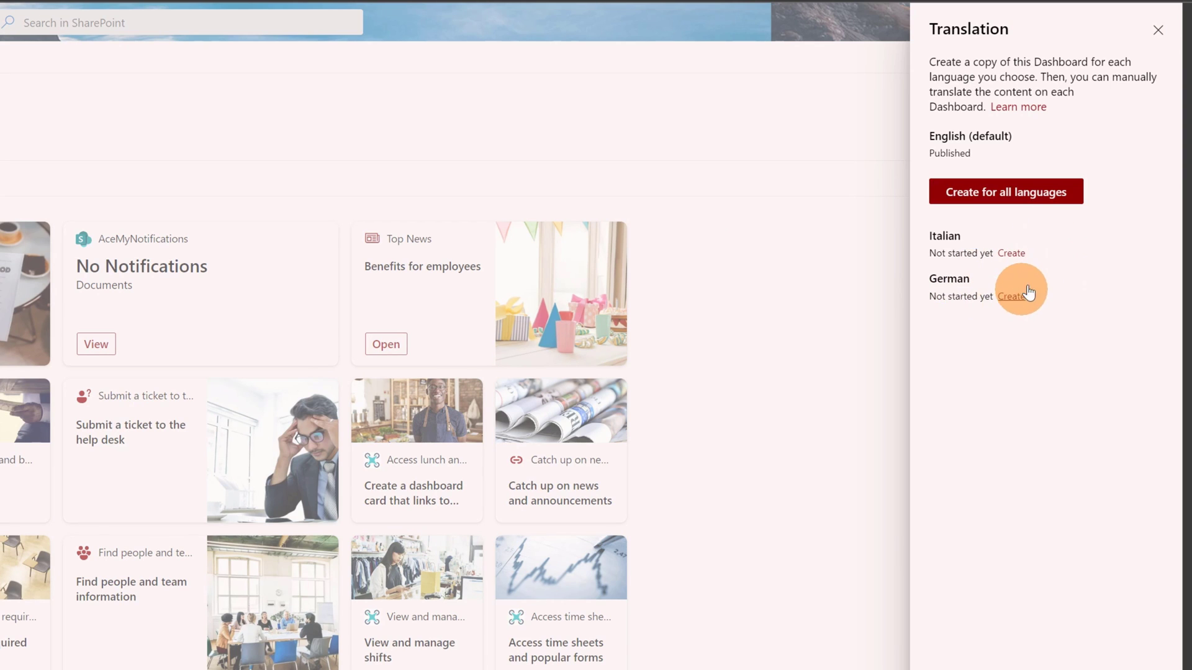
left_click(996, 196)
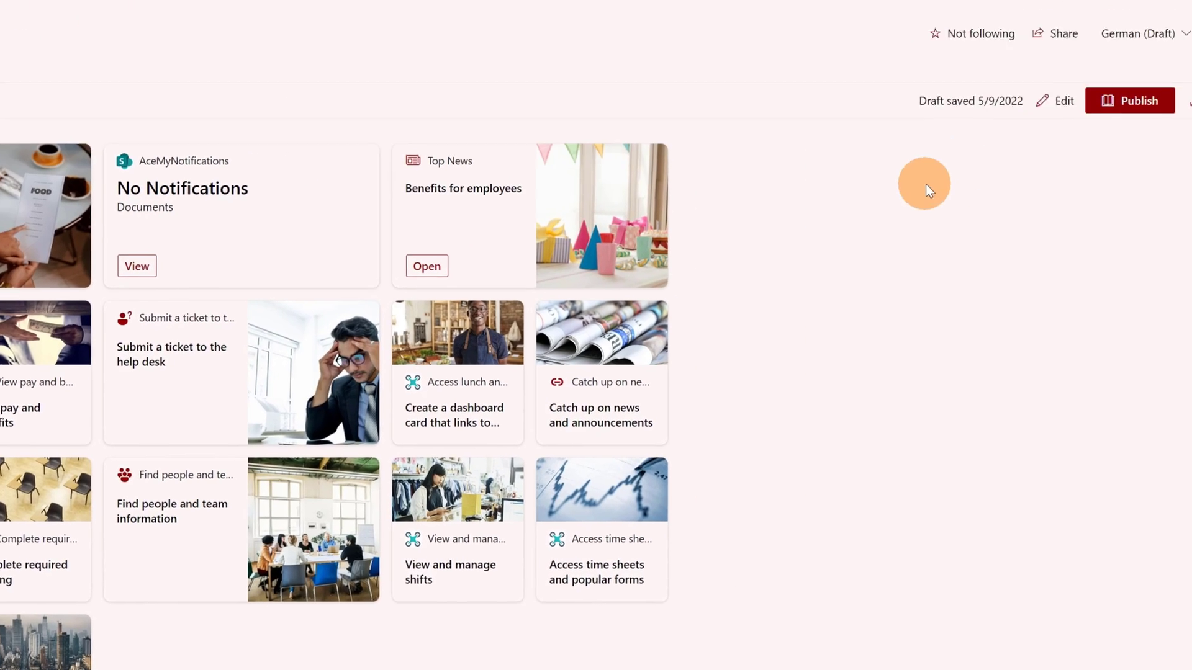
Put the German dashboard into edit mode and select the Submit a ticket help-desk card.
left_click(1035, 119)
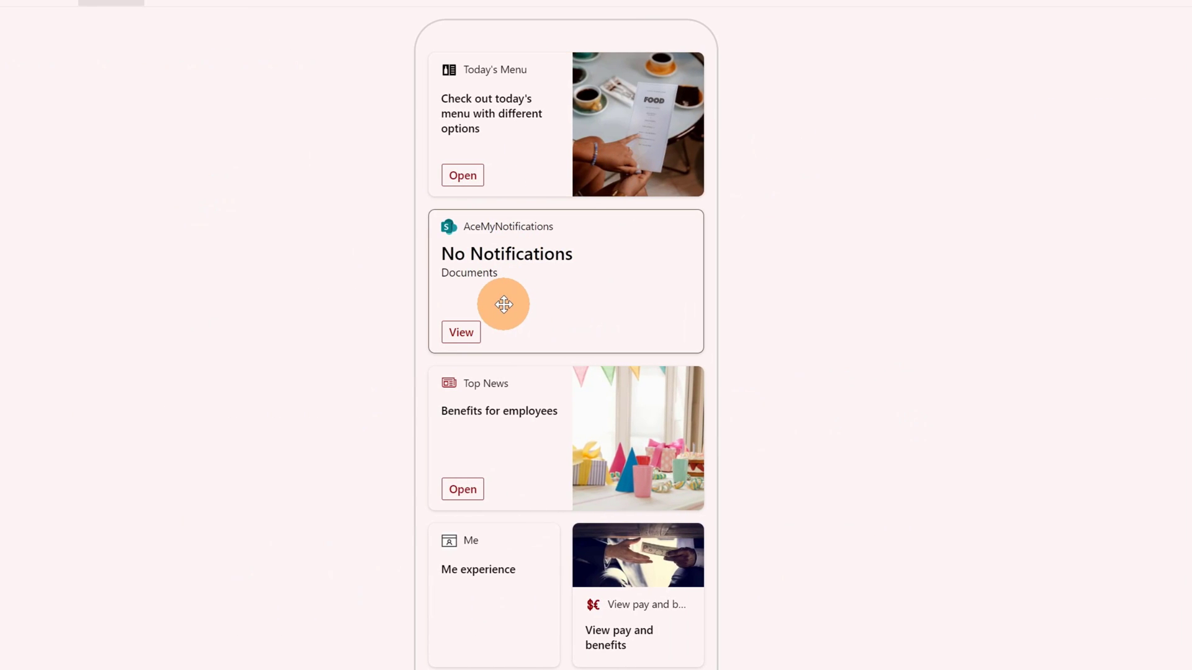
left_click(513, 432)
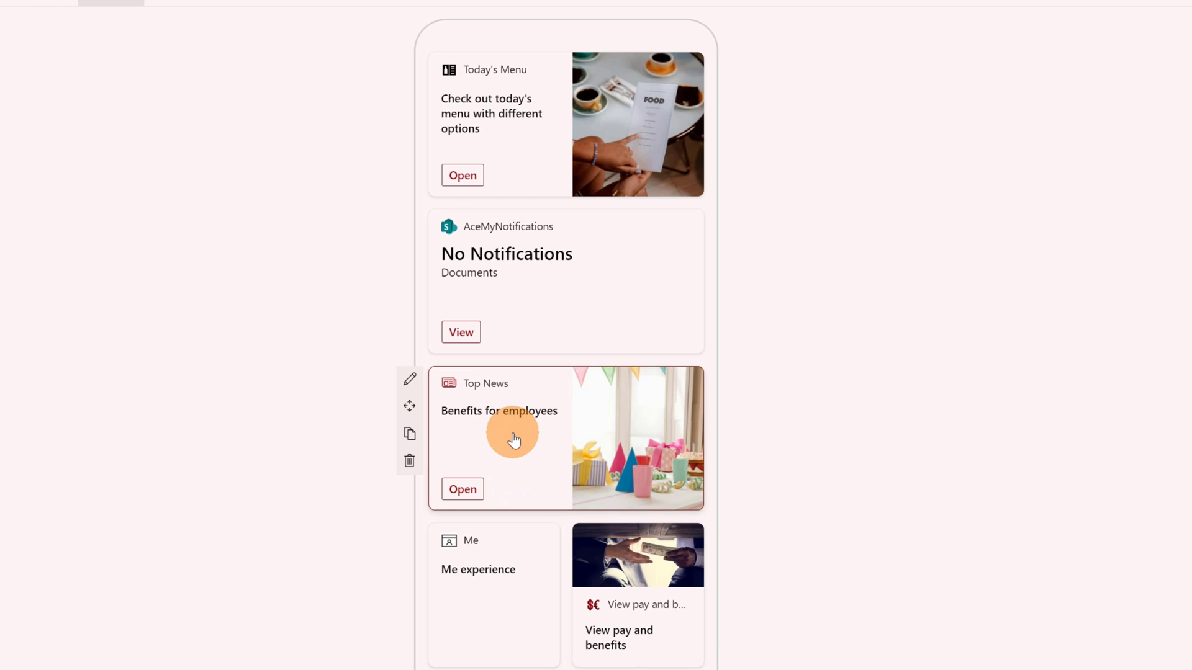
left_click(410, 381)
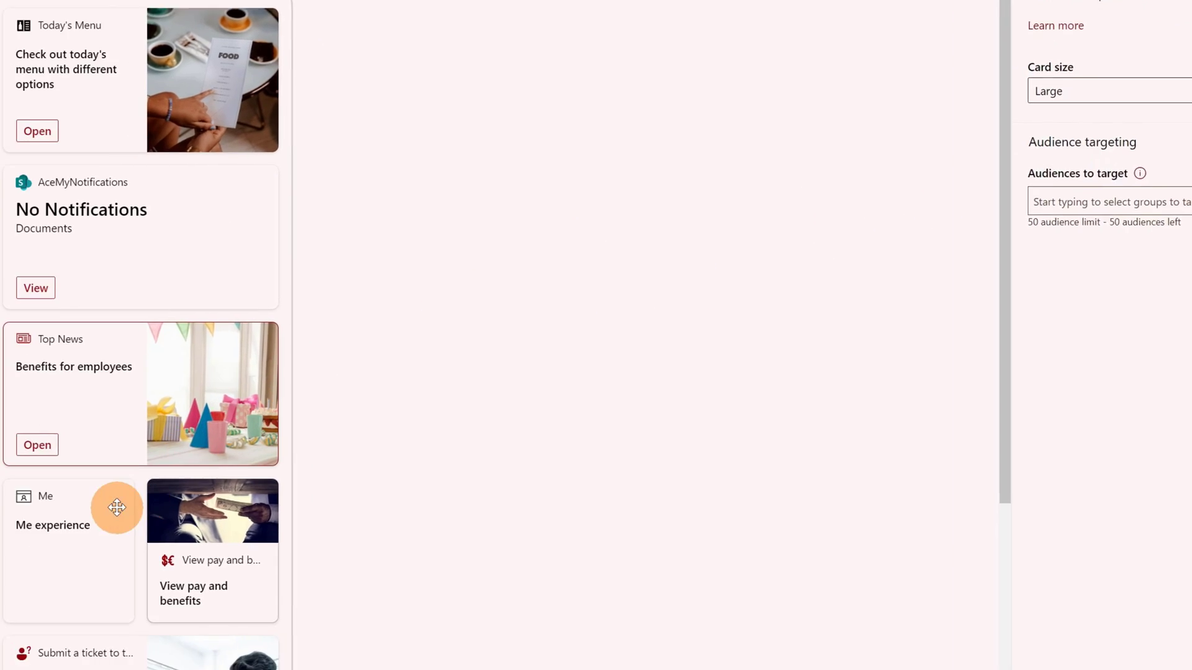
scroll(62, 566, "down", 2)
left_click(101, 581)
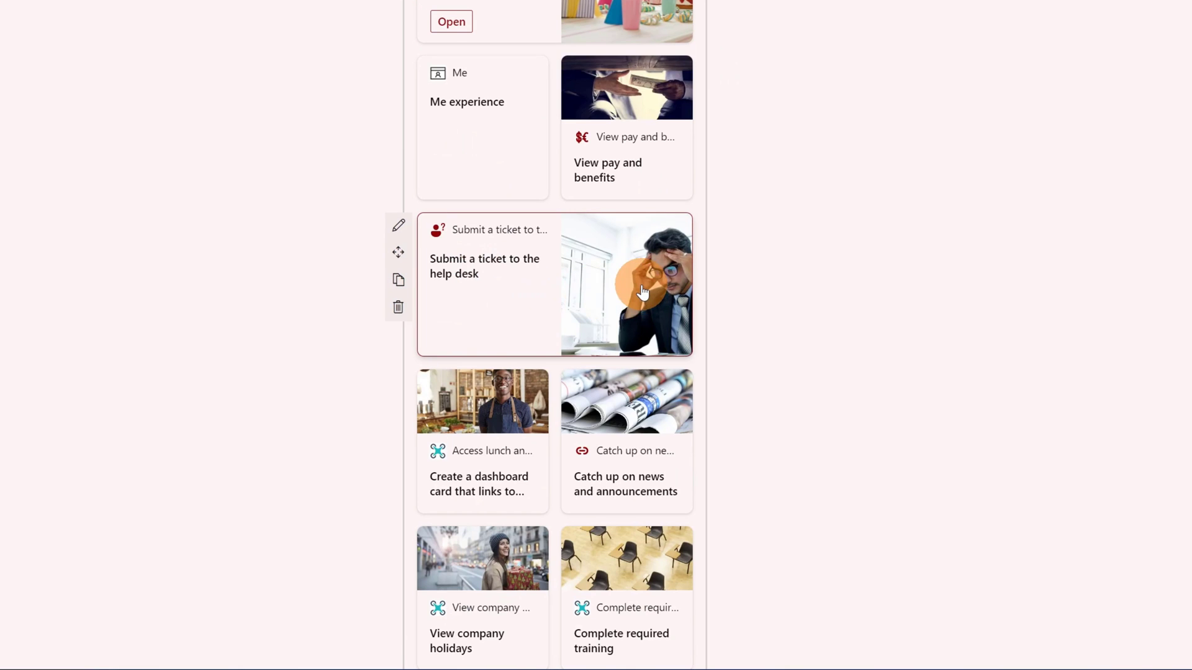
Replace the card title and description with 'Senden Sie ein Ticket an den Helpdesk'.
left_click(1182, 145)
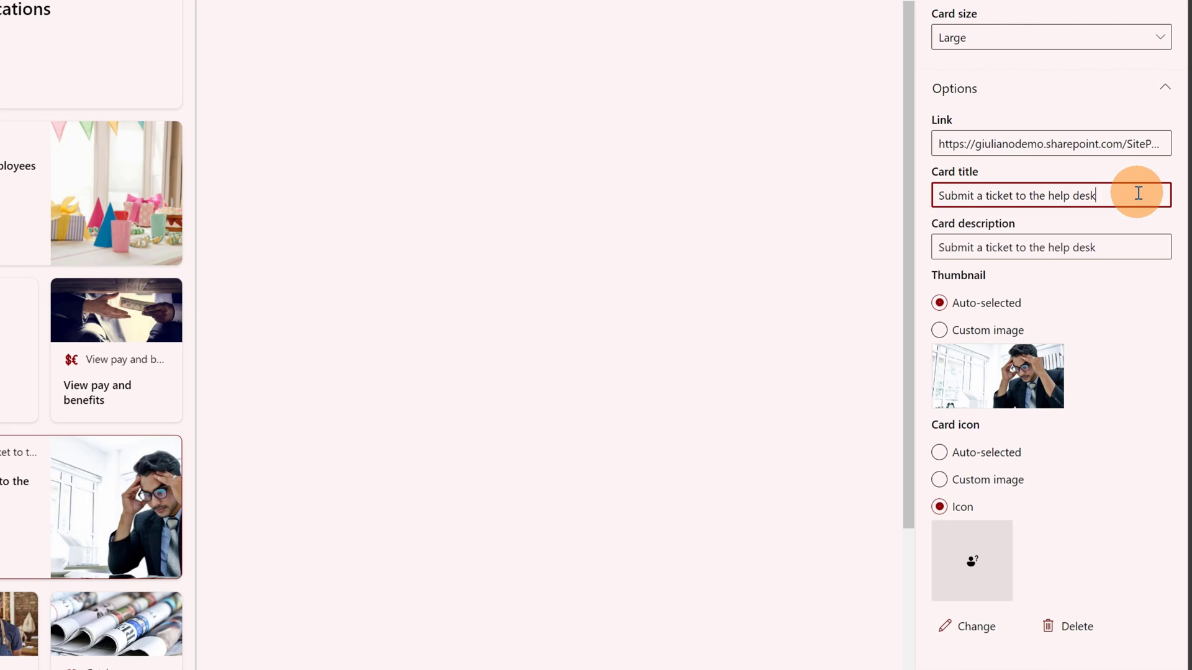
key("ctrl+shift+Left")
key("ctrl+shift+Left")
key("ctrl+shift+Left")
key("ctrl+shift+Left")
key("ctrl+shift+Left")
key("ctrl+shift+Left")
key("ctrl+shift+Left")
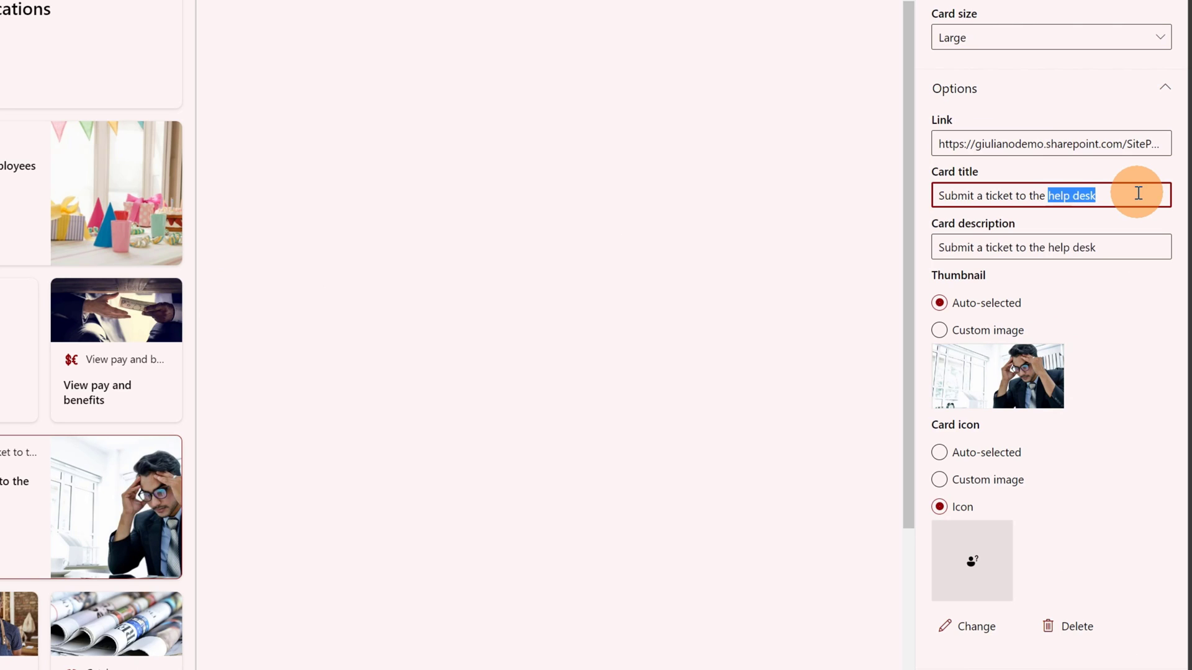
key("BackSpace")
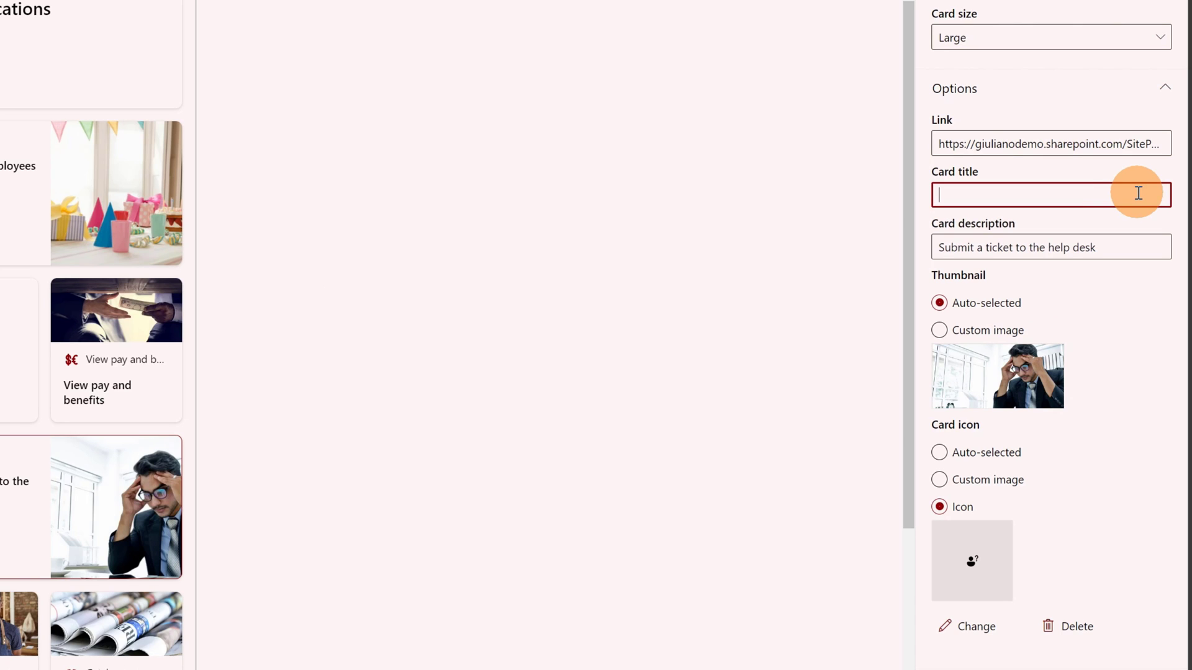
type("Senden Sie ein Ticket an den Helpdesk")
key("ctrl+a")
key("ctrl+c")
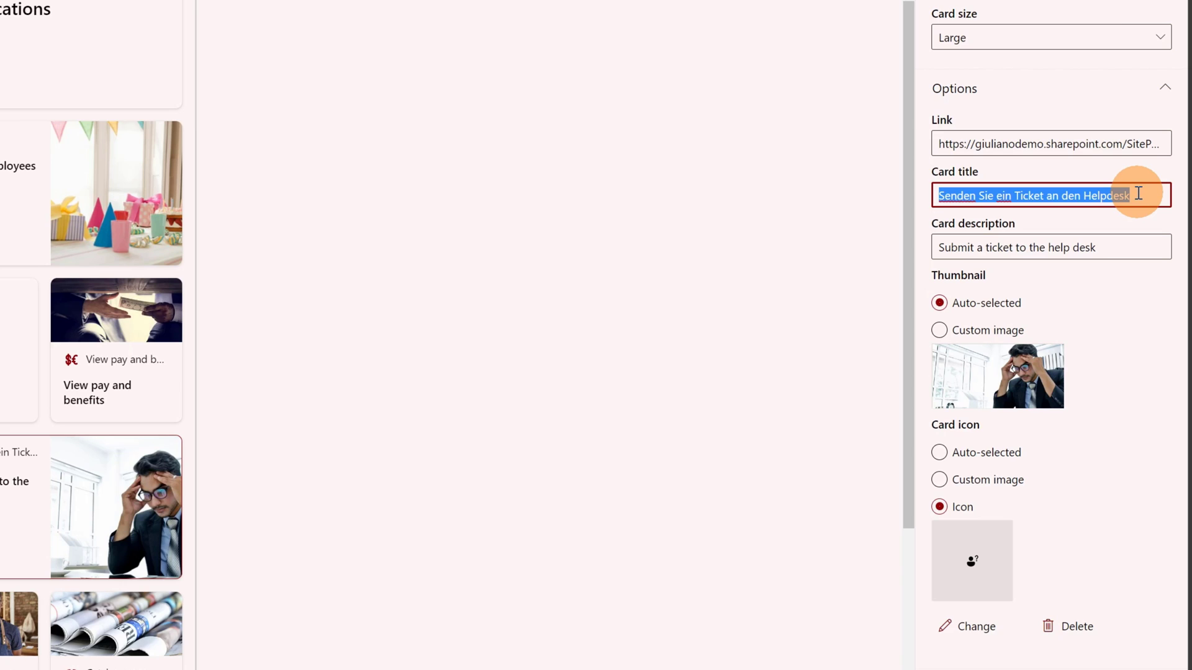
key("BackSpace")
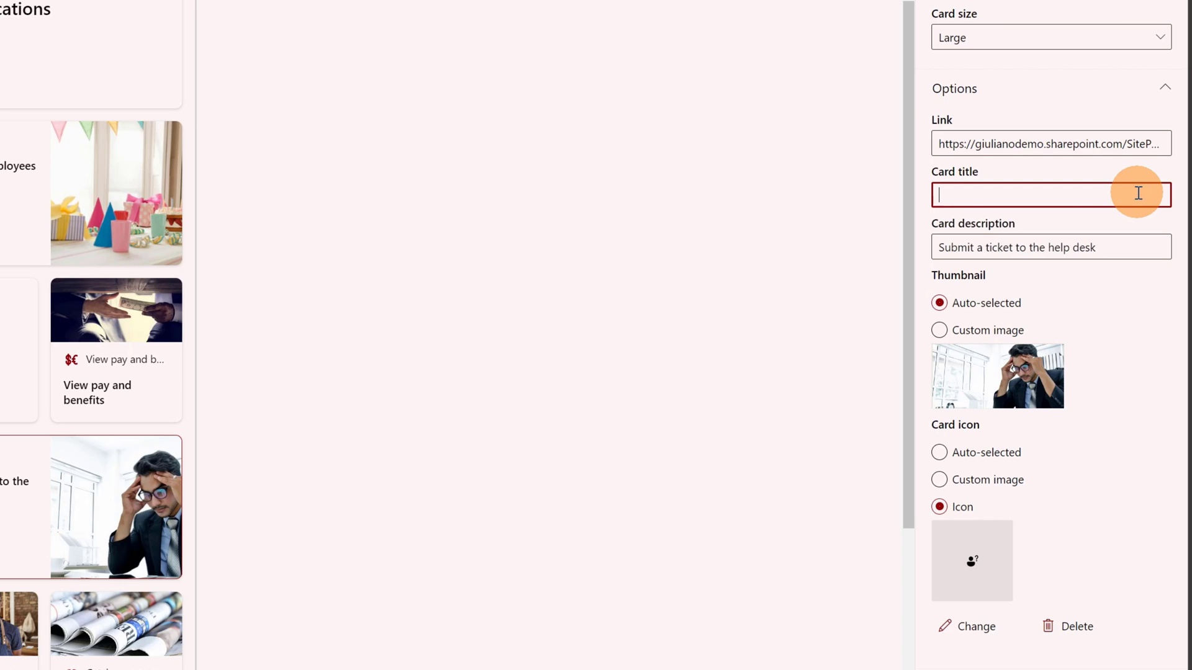
key("ctrl+v")
left_click(1127, 241)
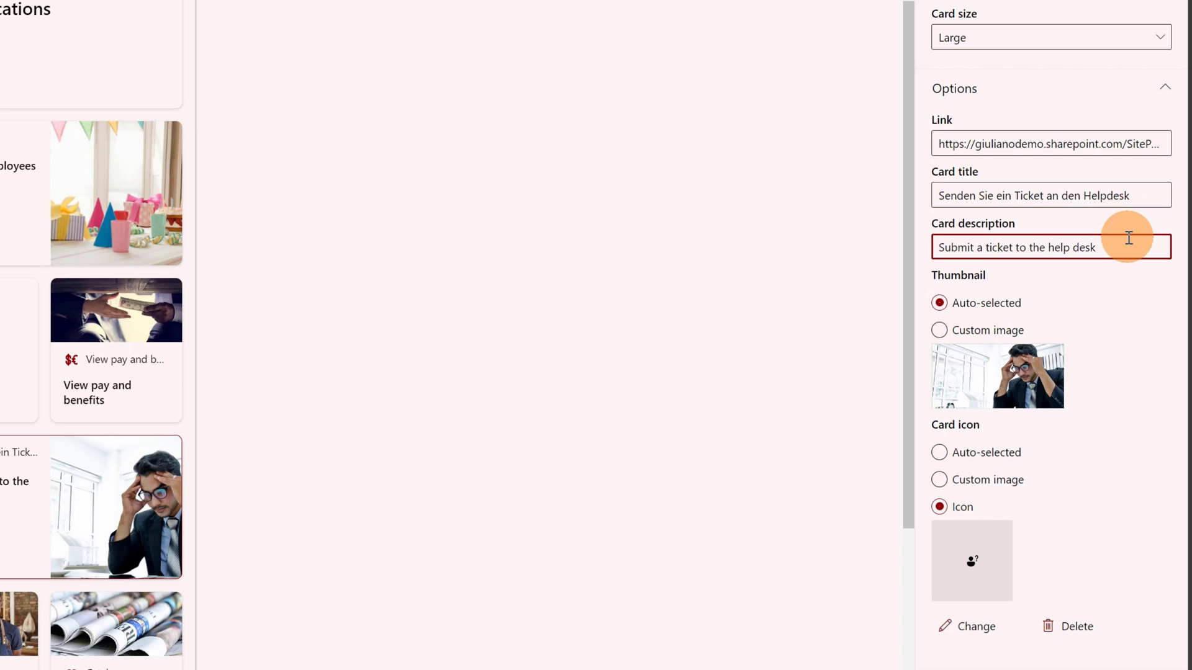
key("ctrl+a")
key("ctrl+v")
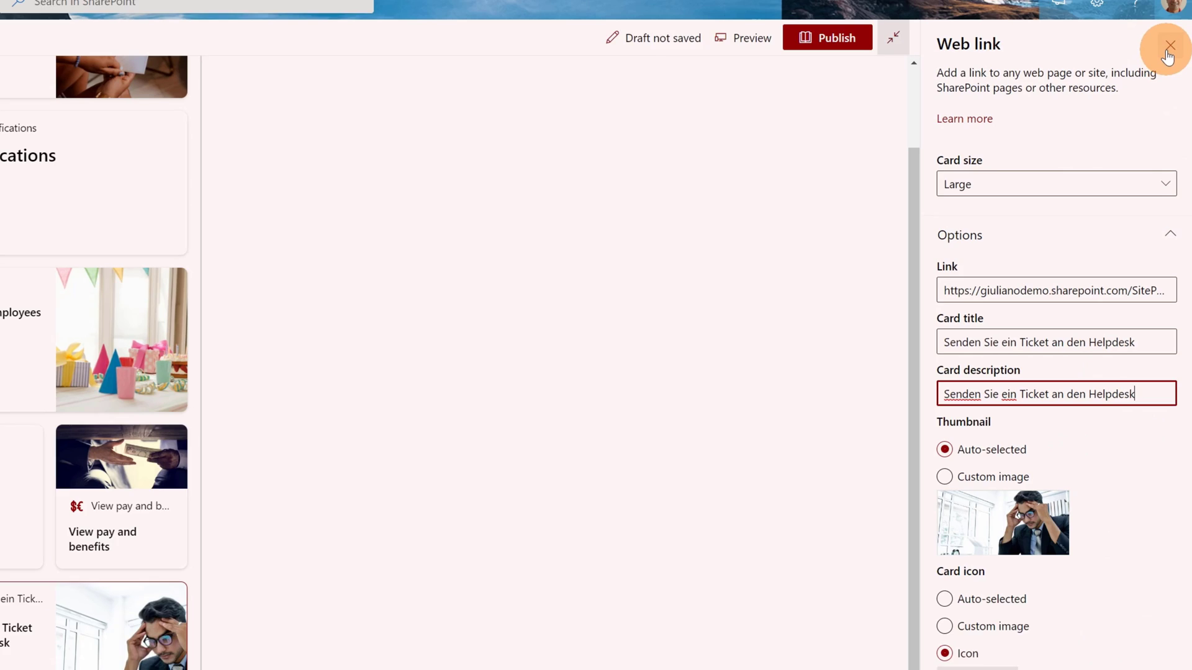
Publish the German dashboard with the translated help-desk card, then reopen it for editing.
left_click(1170, 51)
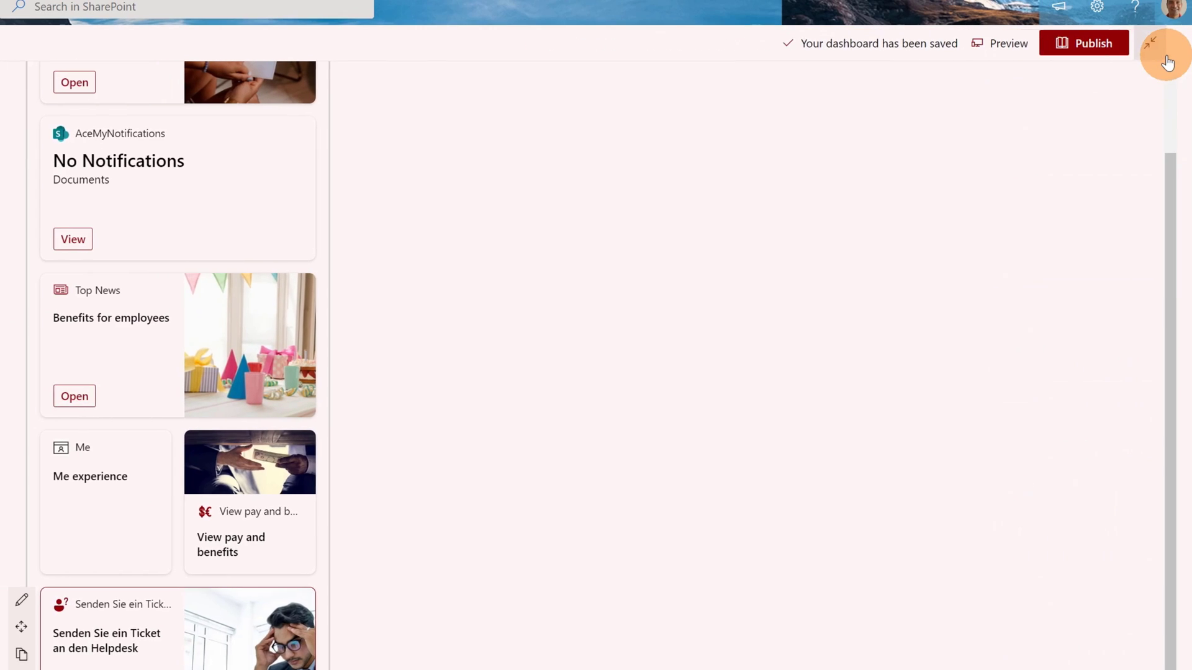
left_click(1109, 45)
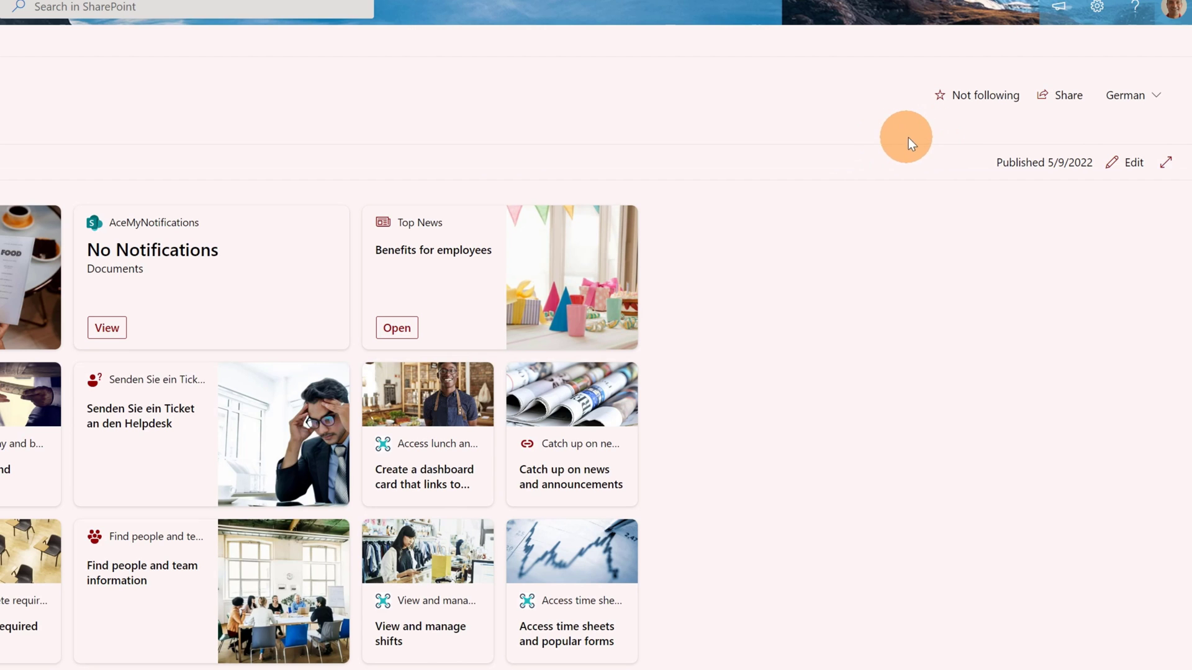
left_click(1114, 158)
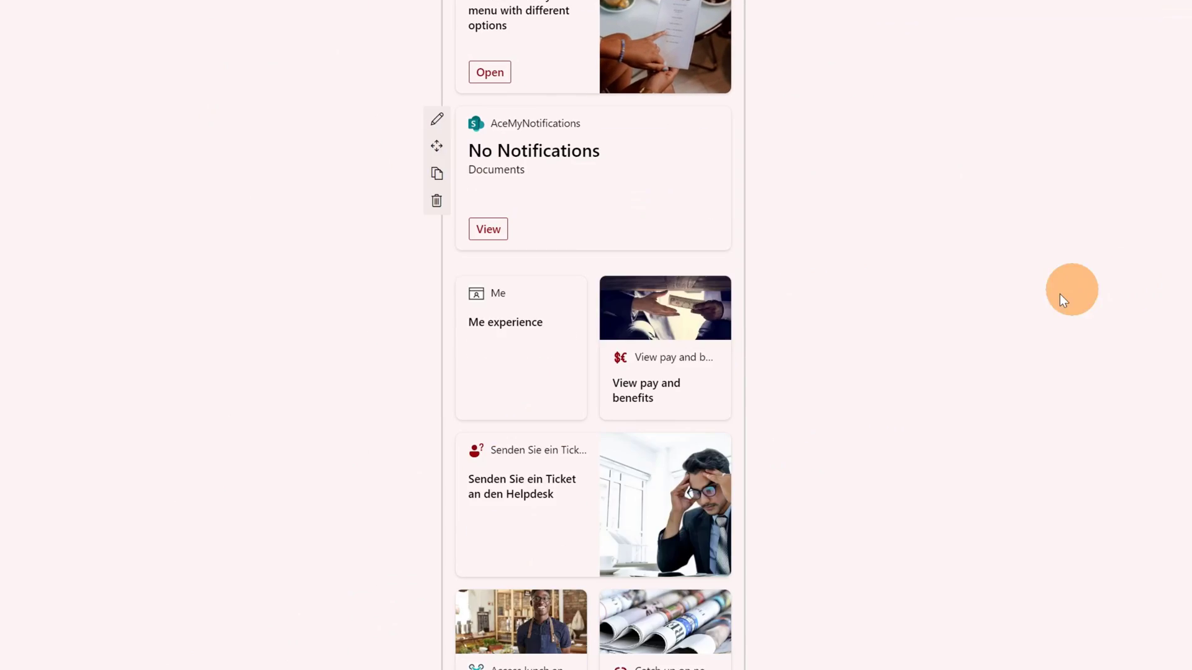
scroll(559, 373, "down", 6)
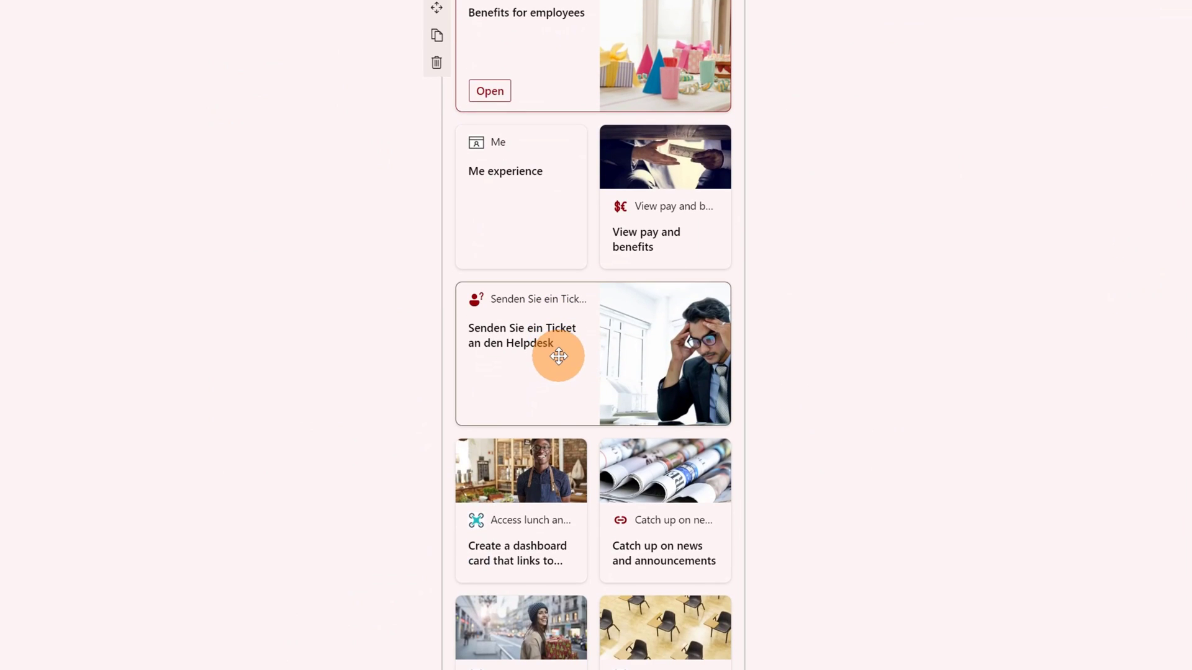
Delete the eight extra cards, lunch access through workplace policies, and republish the dashboard.
left_click(543, 384)
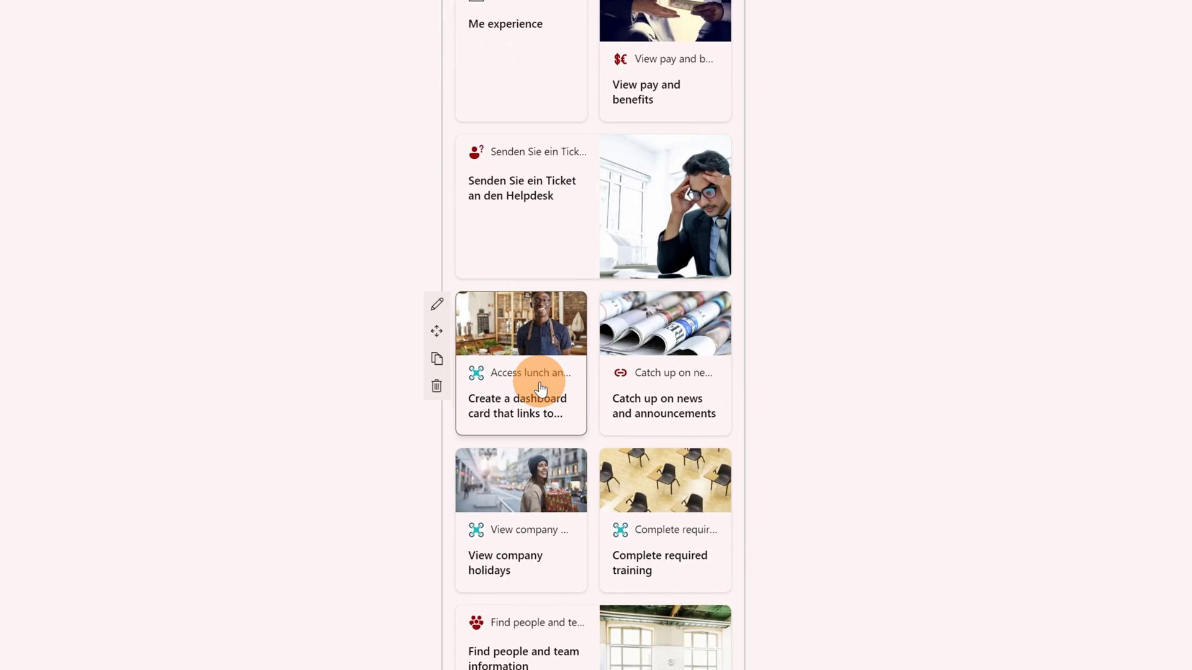
left_click(436, 388)
left_click(438, 389)
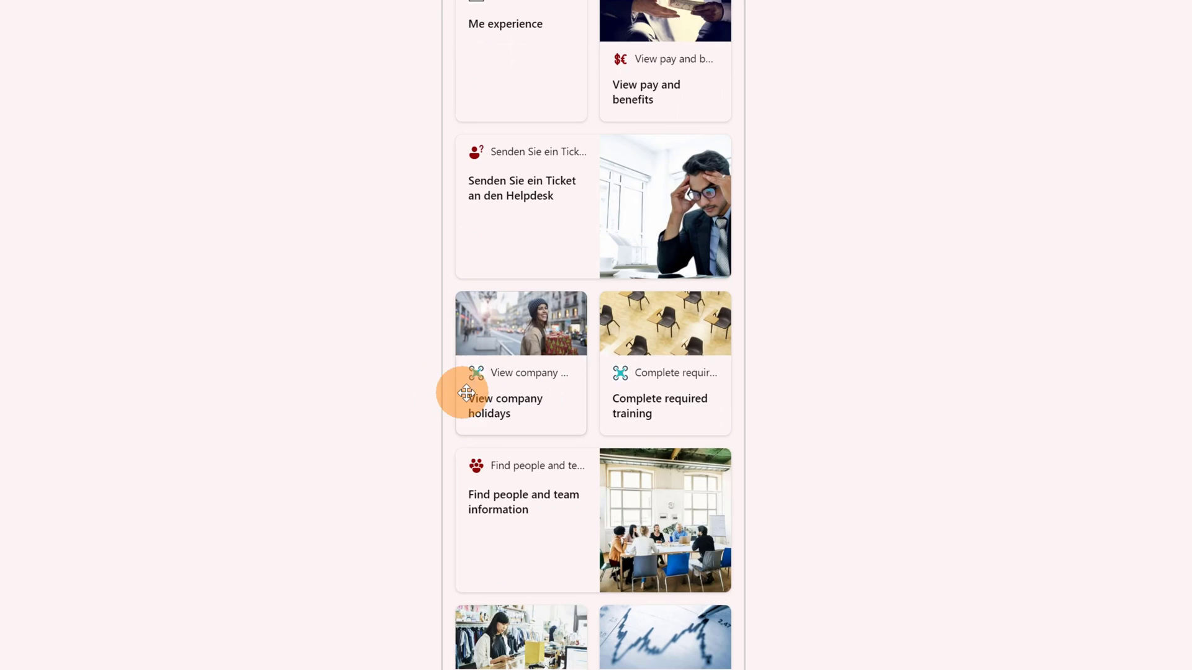
left_click(437, 387)
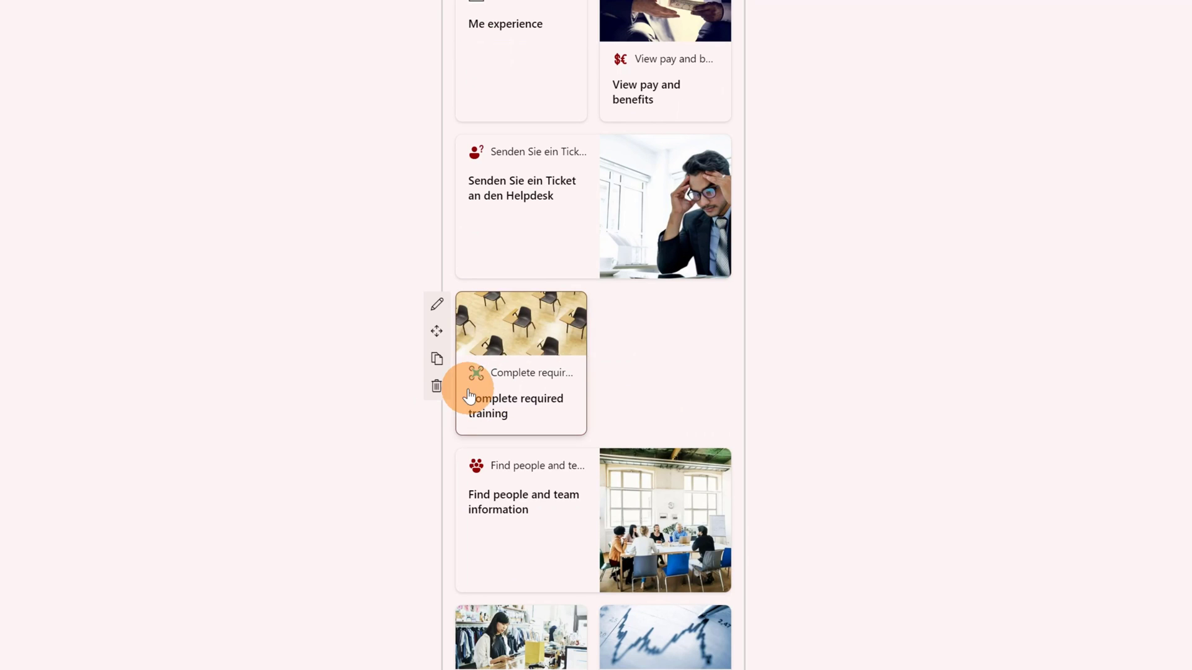
left_click(445, 391)
scroll(438, 381, "down", 2)
left_click(438, 379)
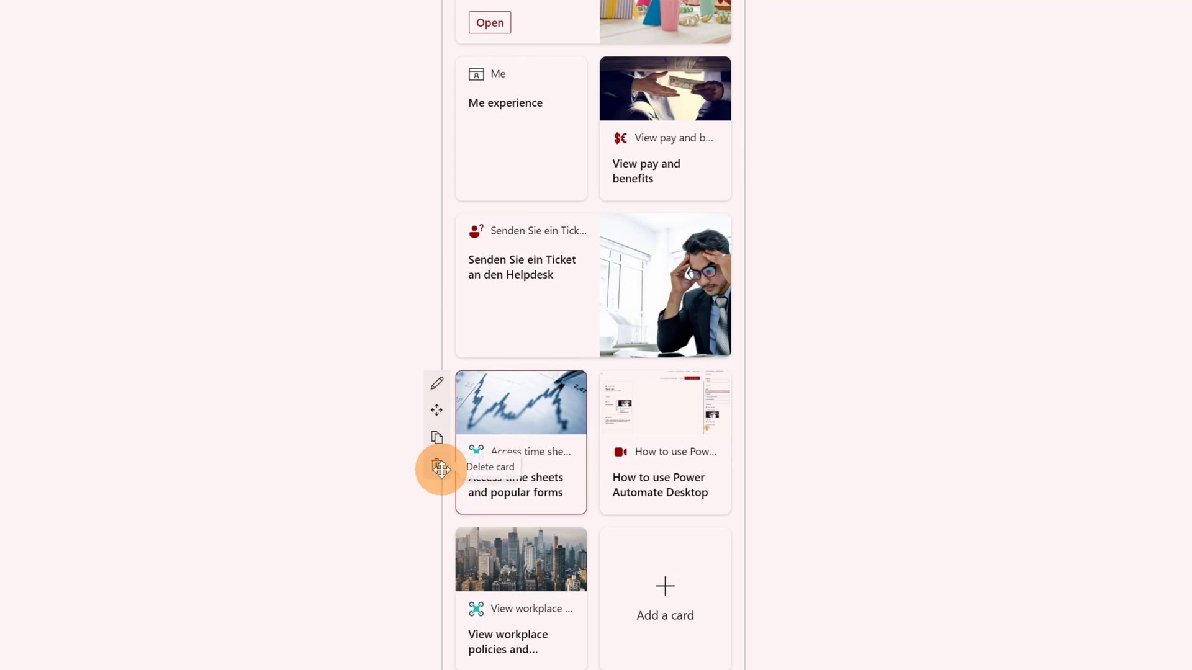
left_click(436, 465)
left_click(437, 465)
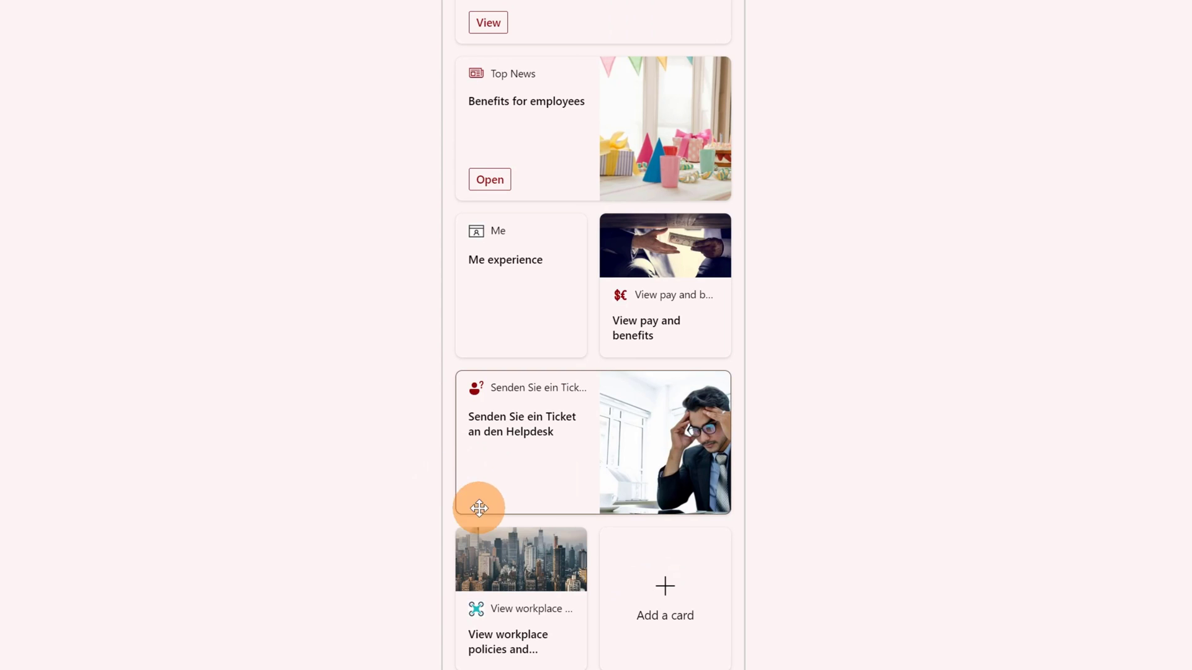
left_click(436, 622)
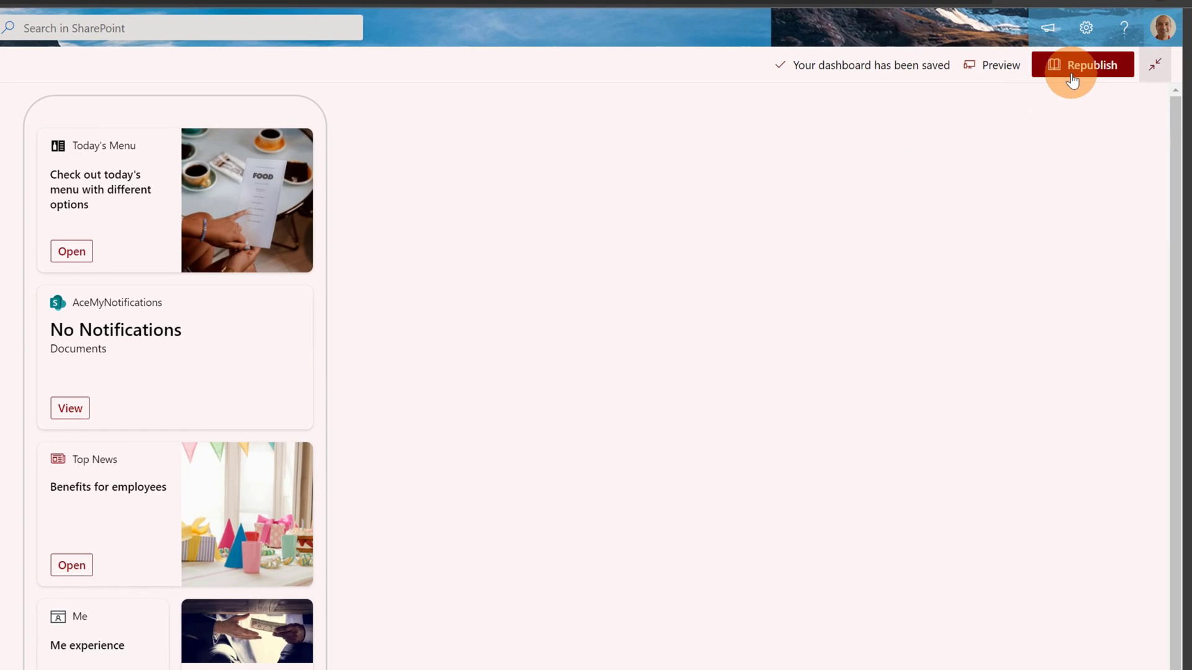
left_click(1072, 73)
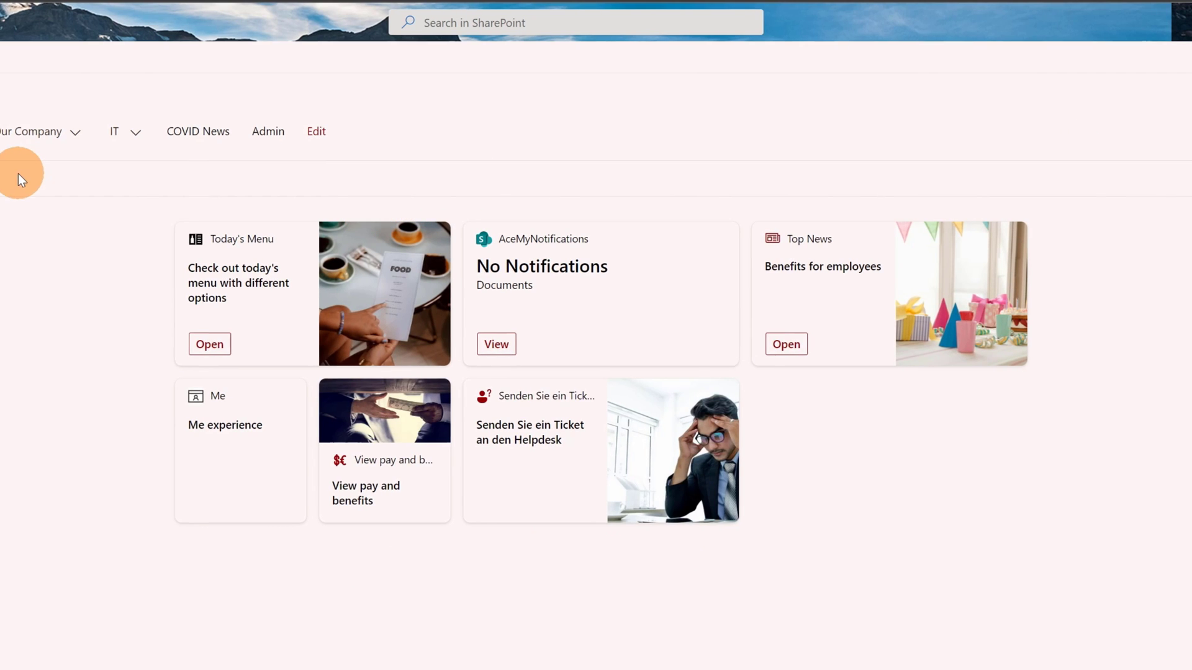
Return to the Contoso site's Home page and look over its content.
left_click(228, 137)
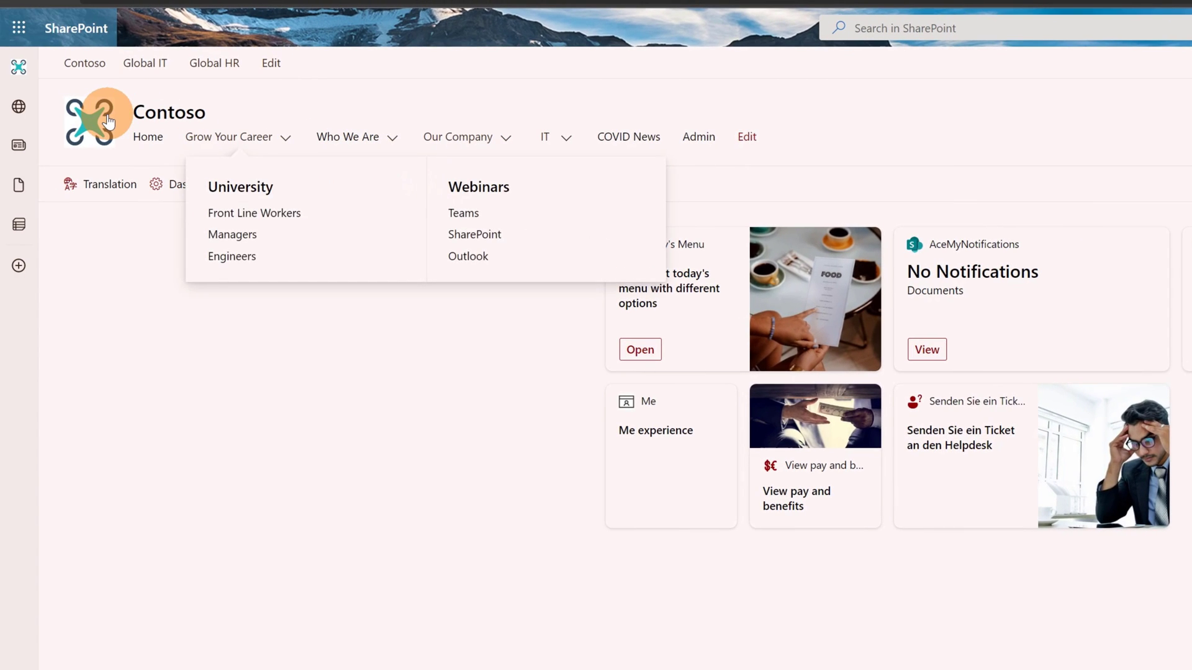
left_click(108, 121)
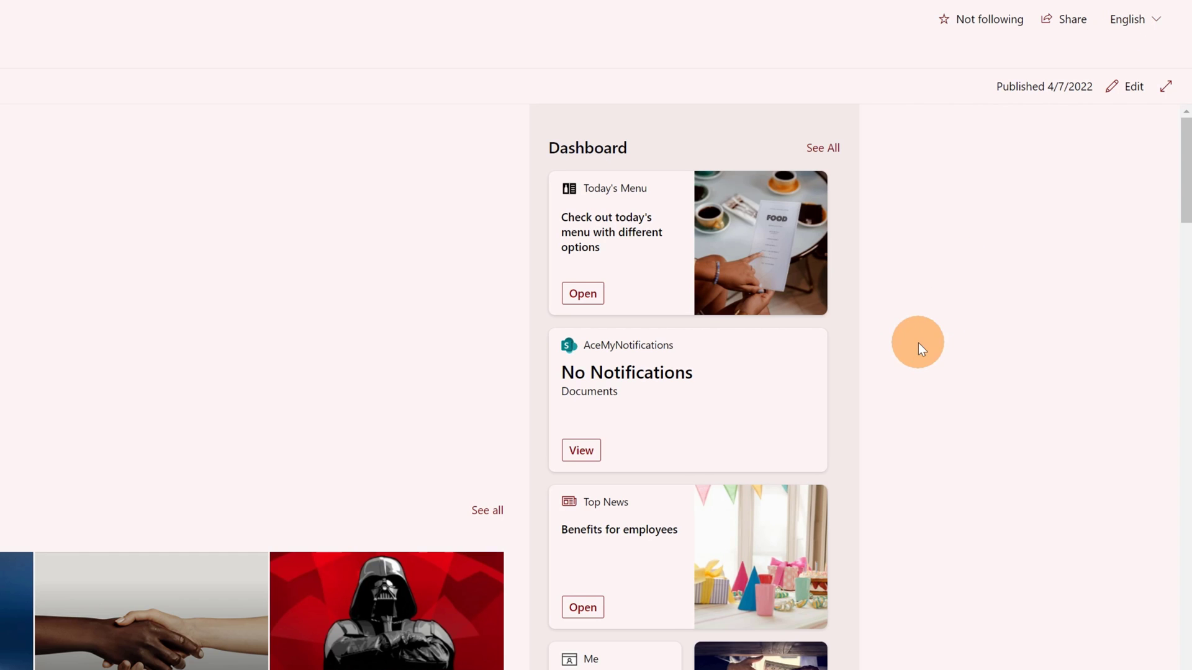
scroll(917, 343, "down", 8)
scroll(765, 427, "down", 5)
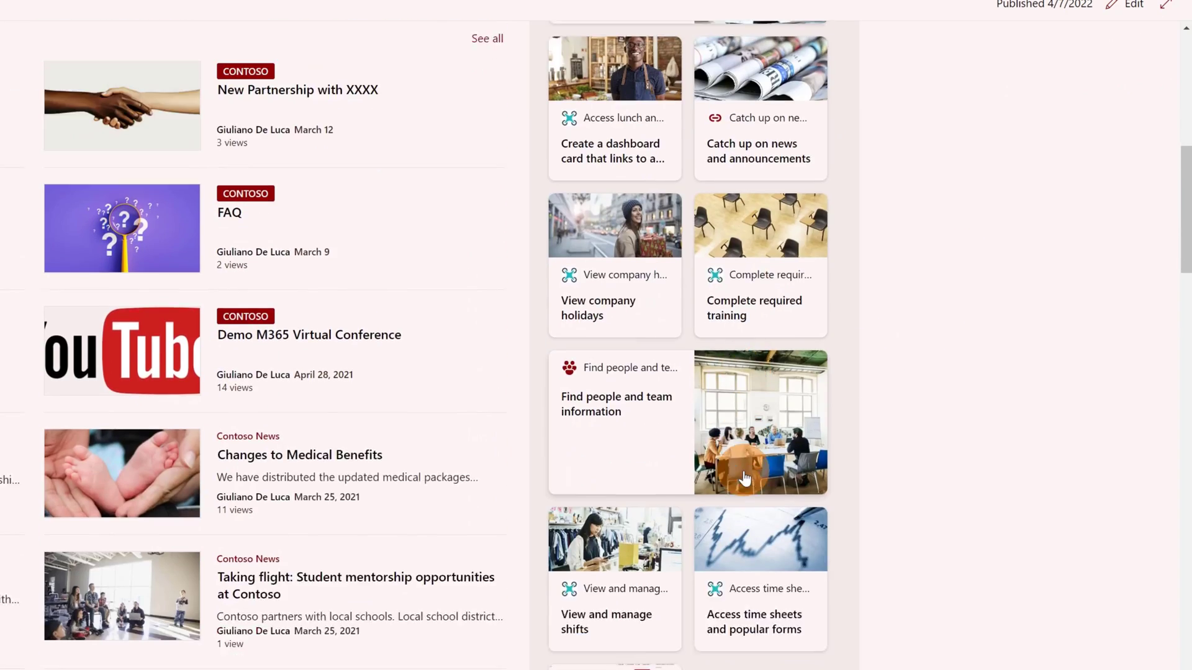
scroll(788, 372, "up", 8)
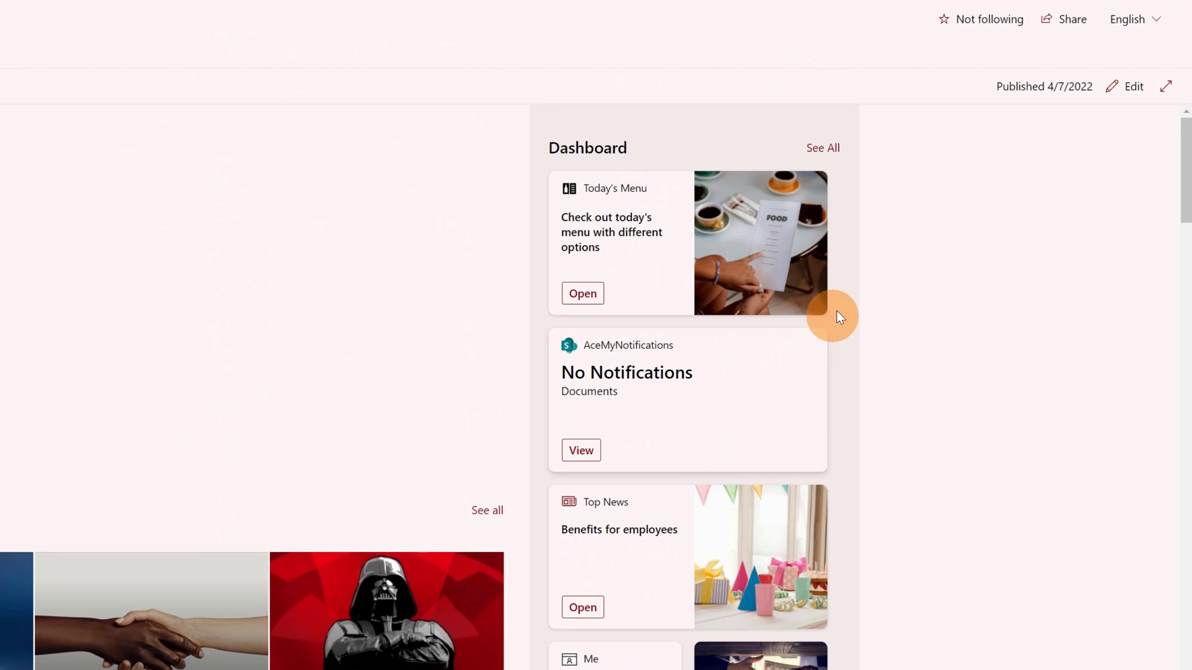
Switch the Home page from English to German and view its dashboard cards.
left_click(1130, 31)
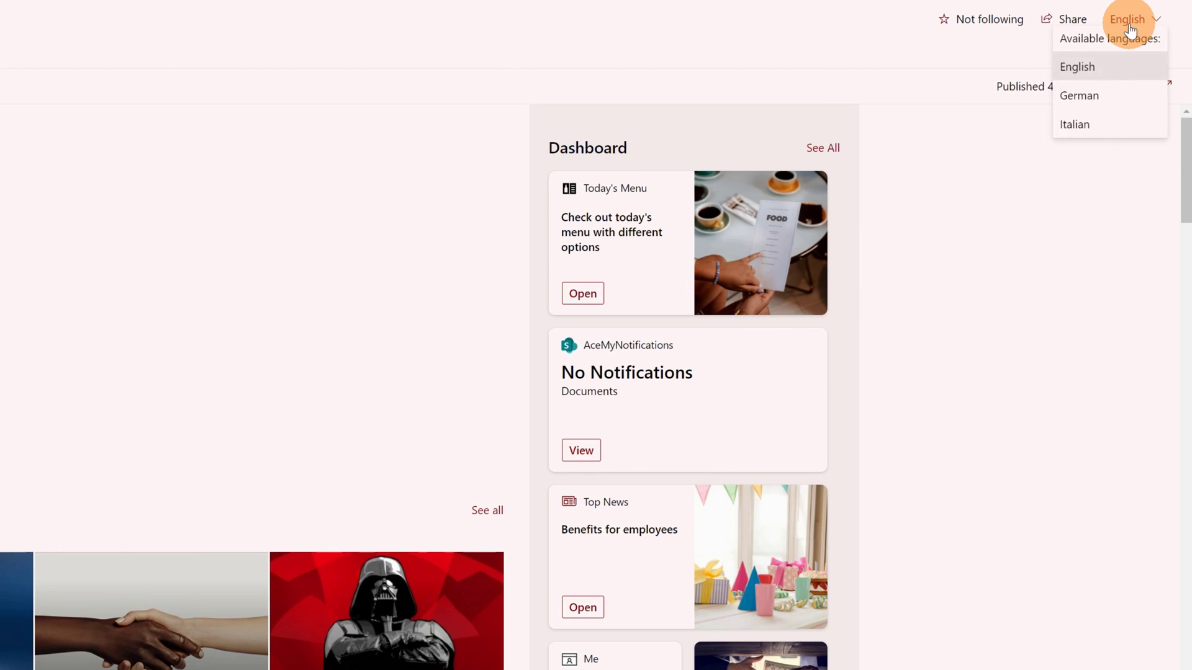
left_click(1082, 97)
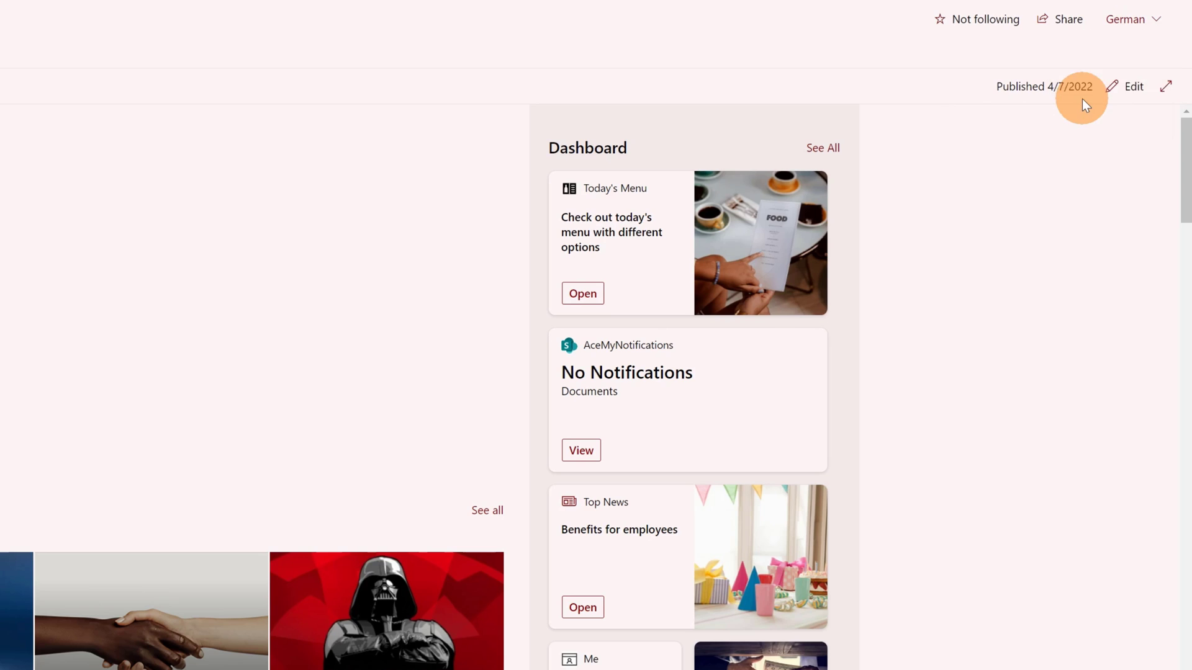
scroll(736, 613, "down", 1)
scroll(736, 614, "down", 4)
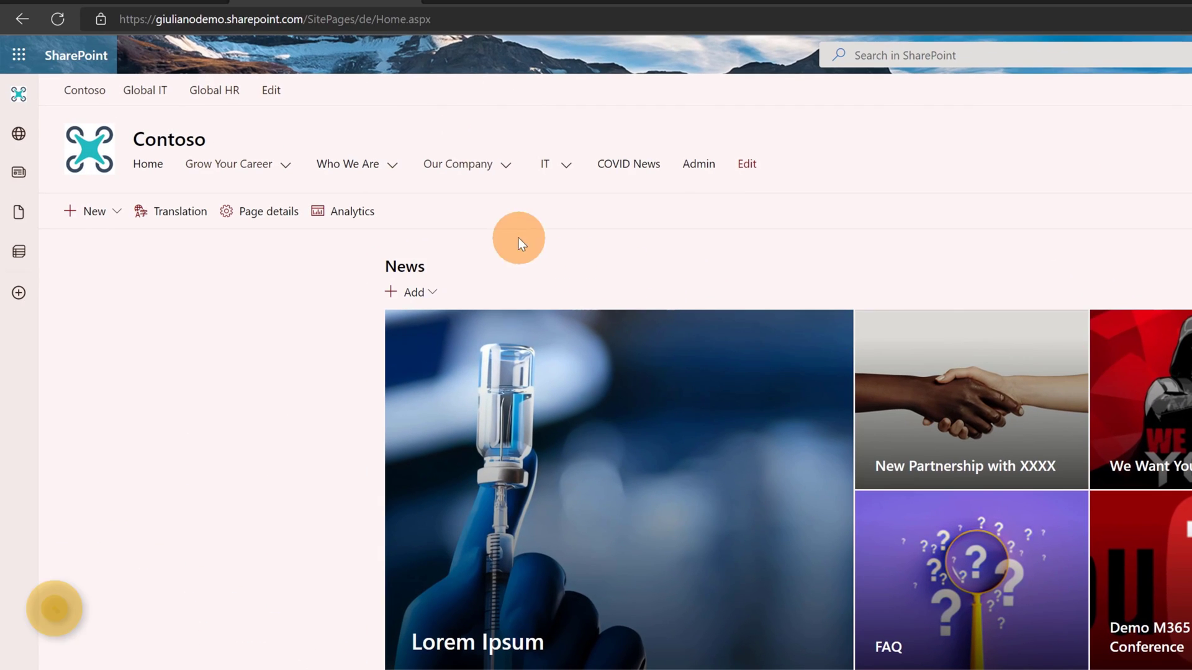
Highlight the /de/ language code in the German page's address.
left_click_drag(441, 19, 375, 24)
left_click(363, 19)
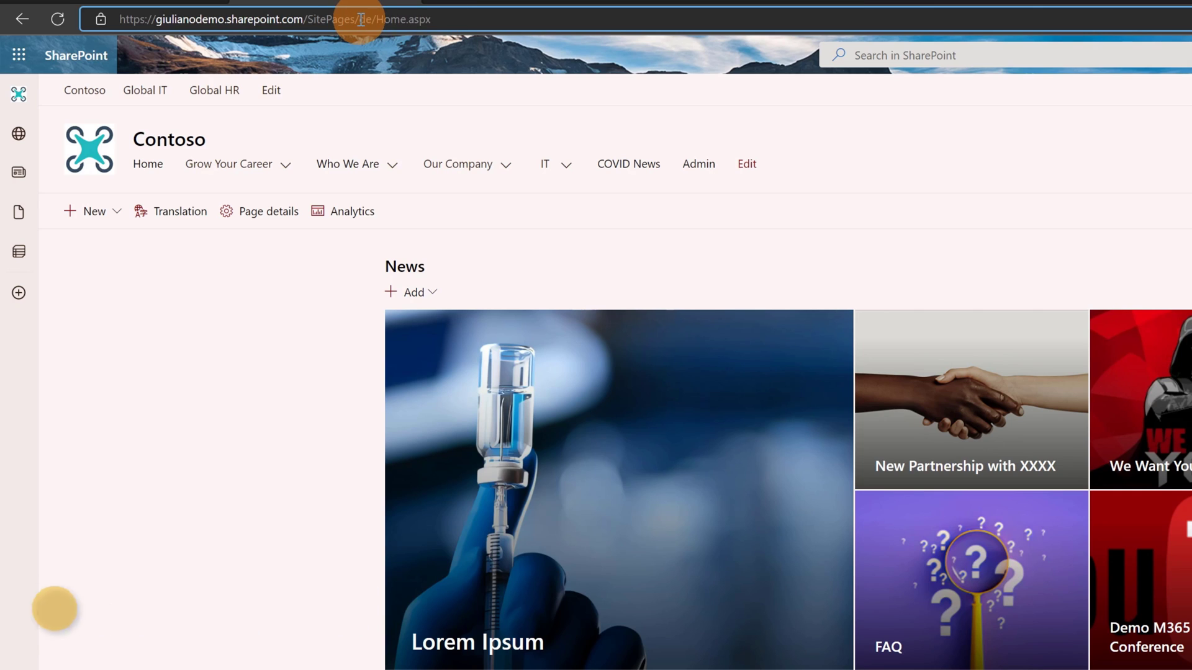
double_click(365, 19)
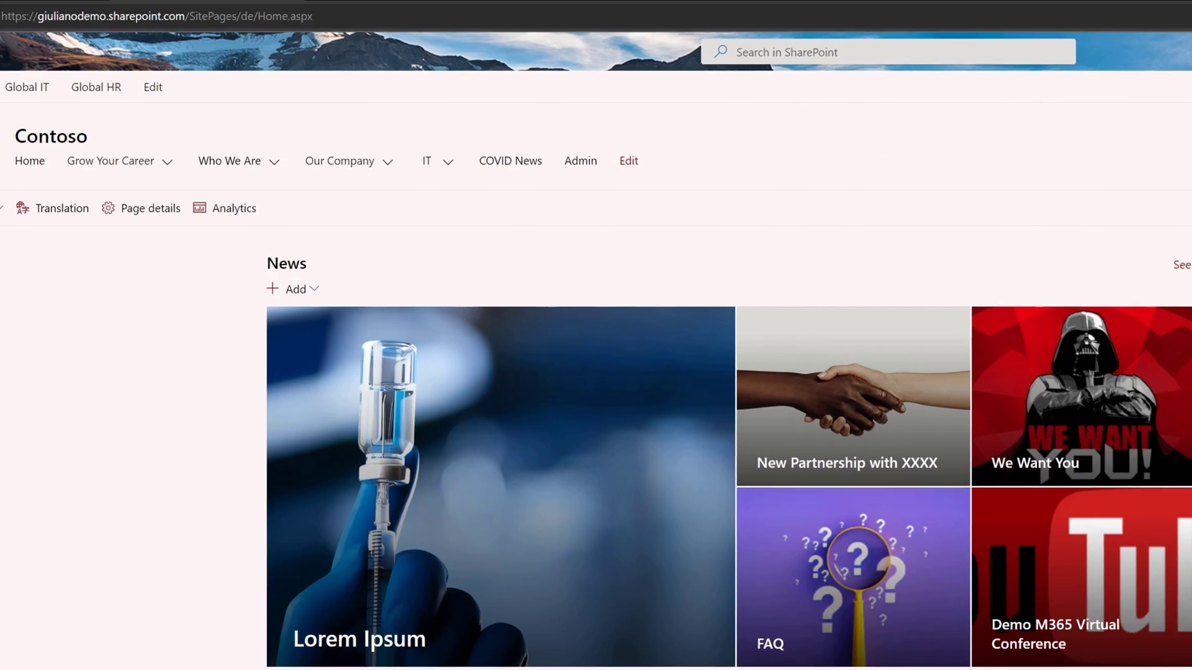
Open the Site Pages library from Site contents and scroll to the it and de folders.
left_click(1099, 35)
left_click(993, 183)
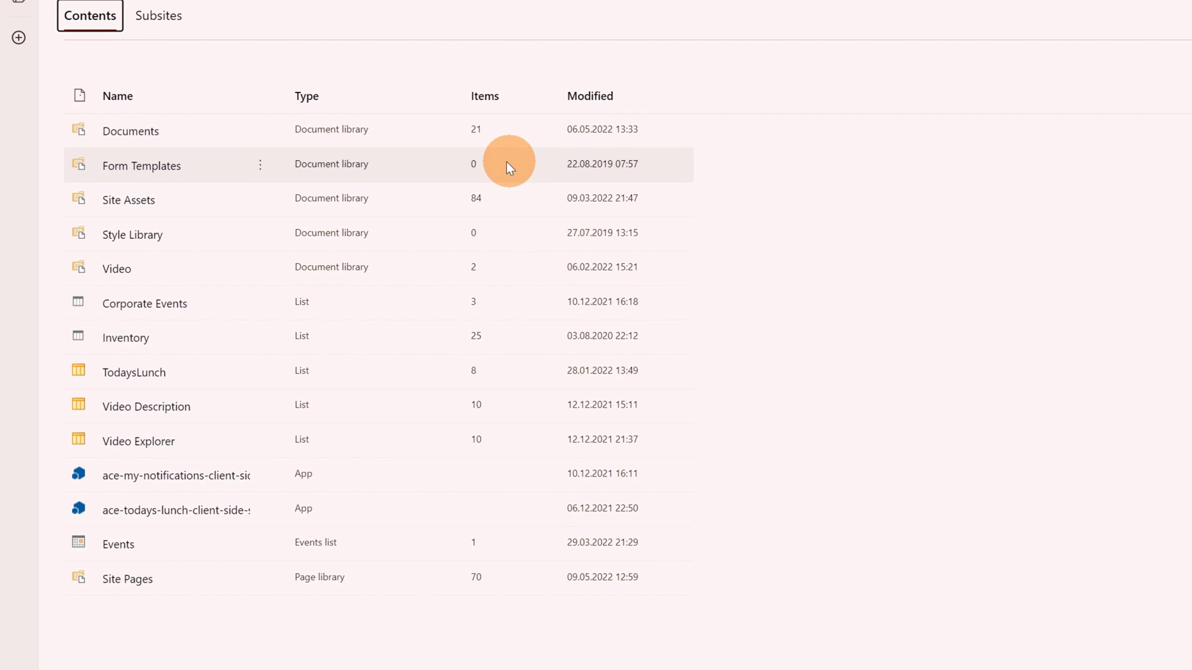
left_click(118, 583)
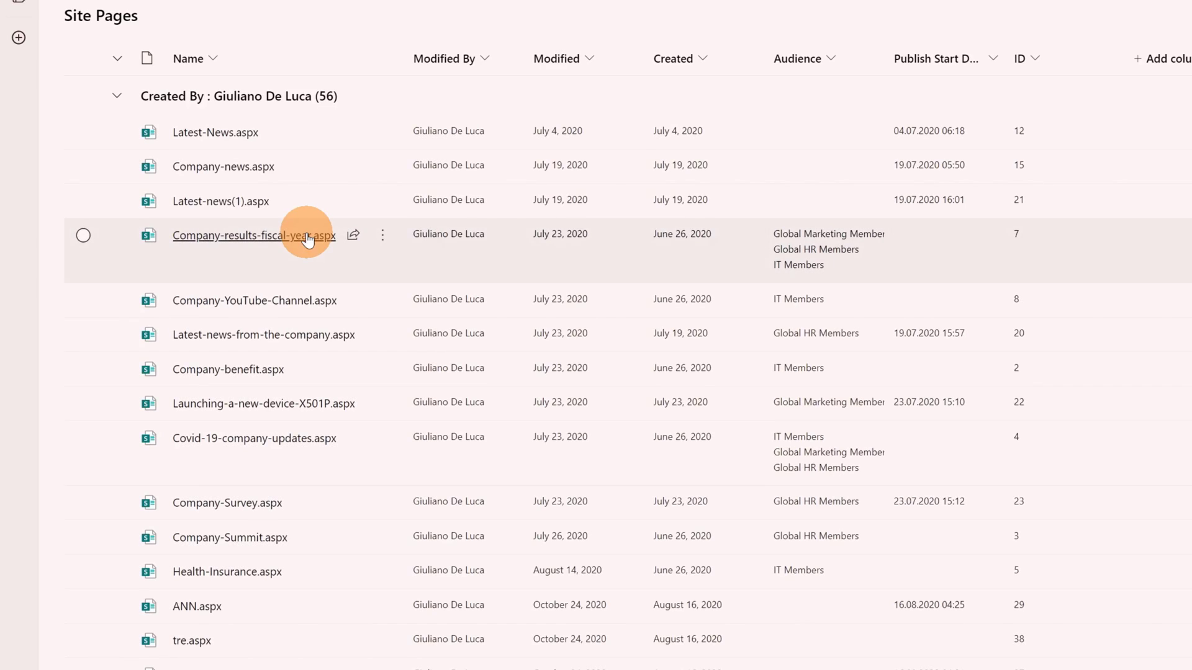
scroll(299, 198, "down", 10)
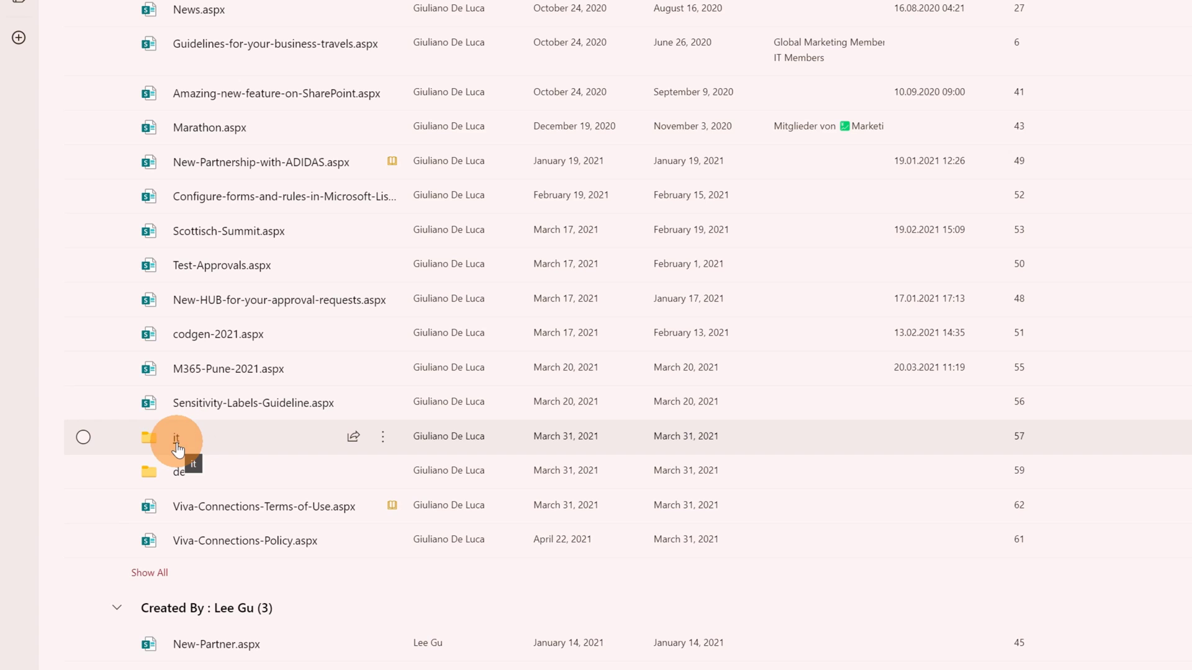
Open Dashboard.aspx inside the de folder to view the German six-card dashboard.
left_click(190, 481)
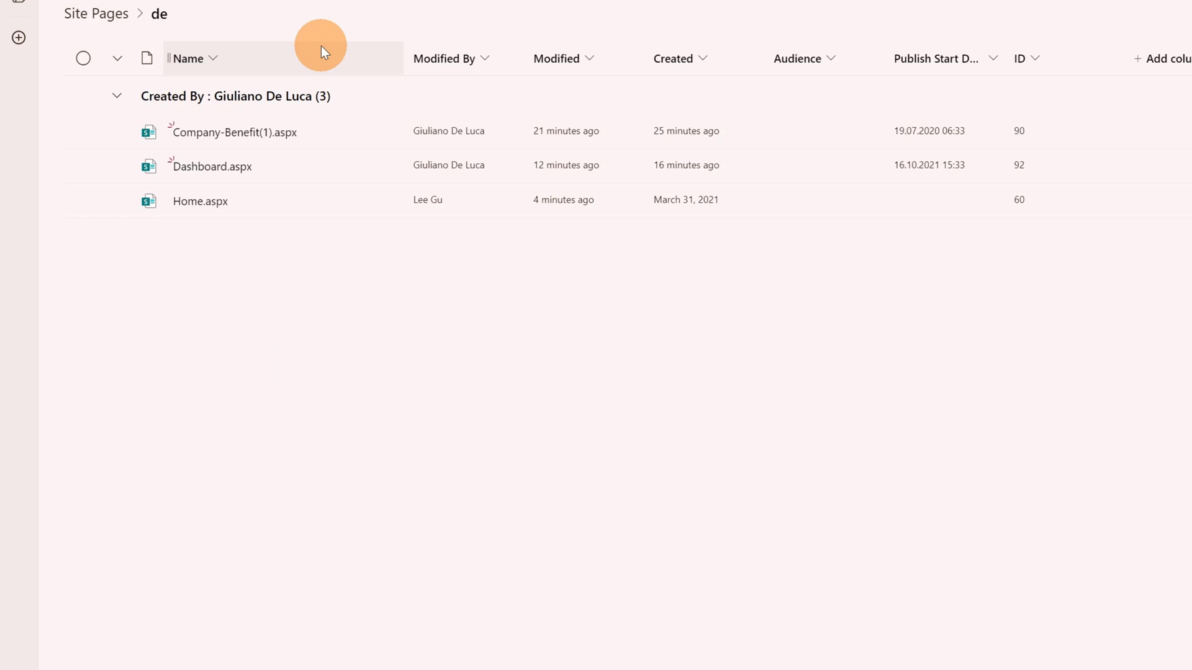
mouse_move(316, 137)
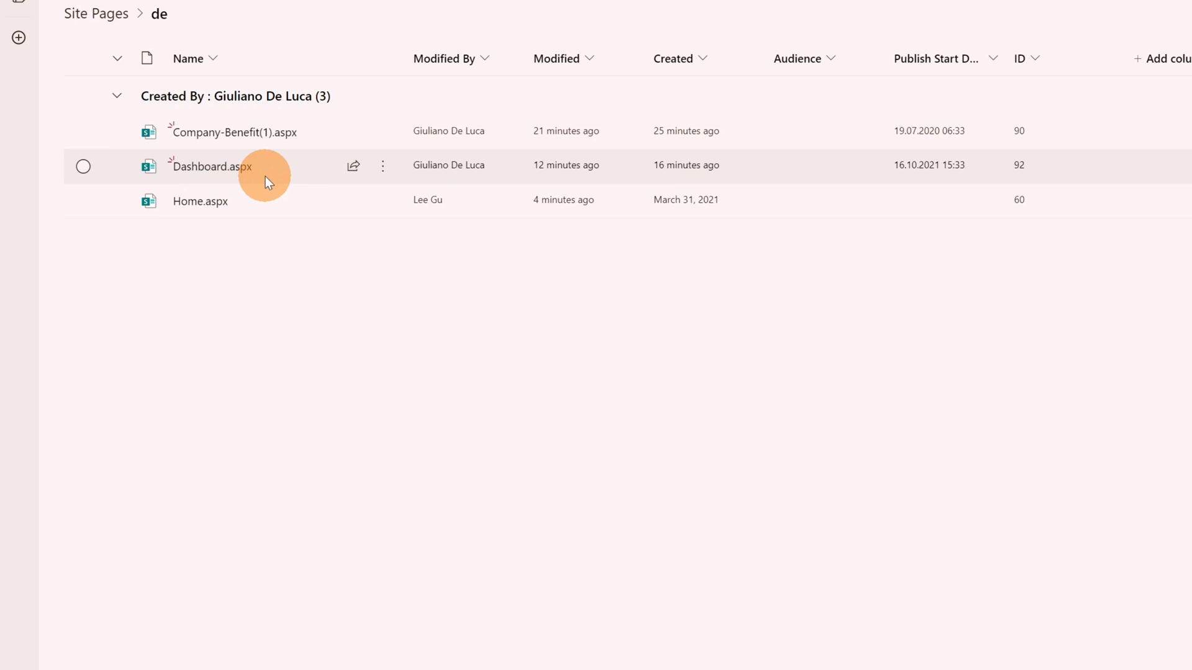
left_click(227, 176)
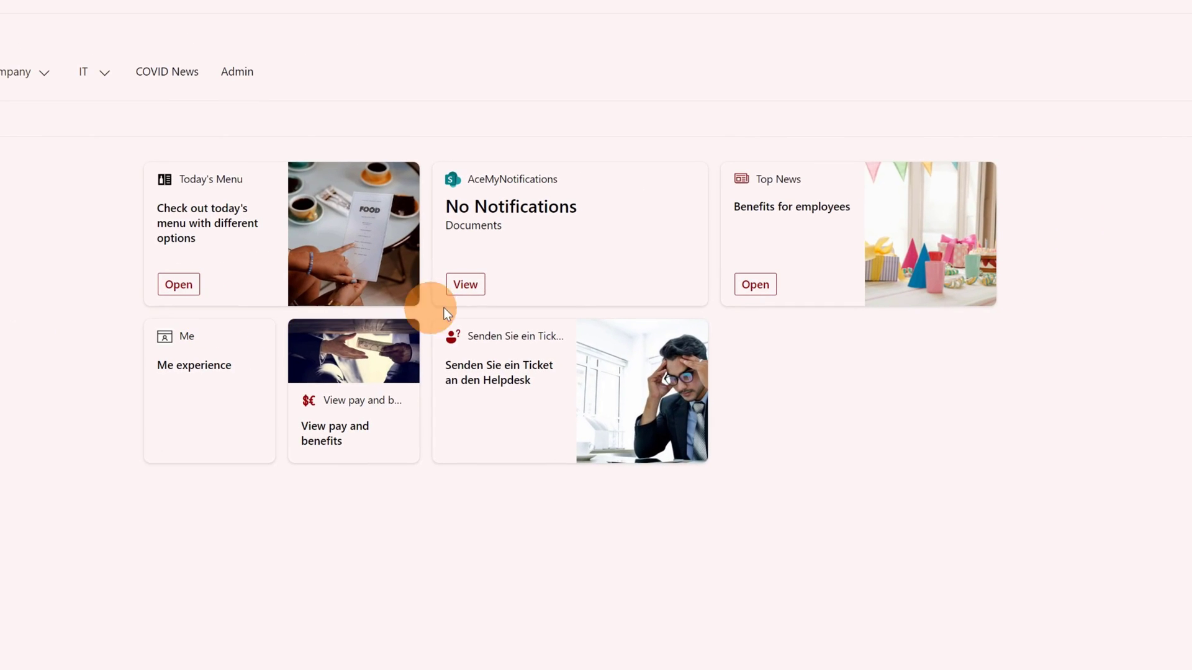